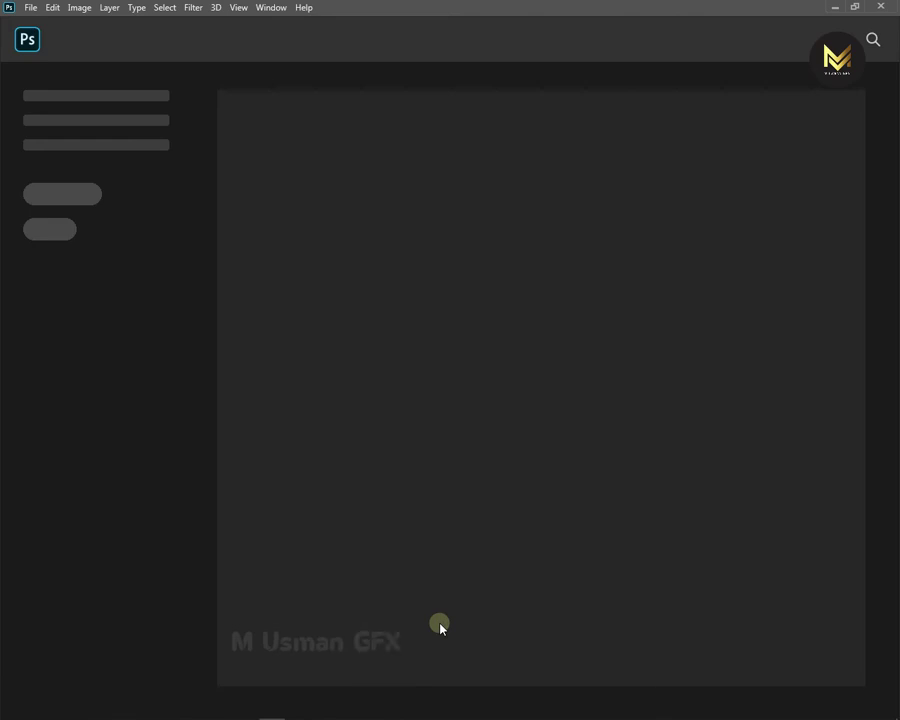
Launch Photoshop and bring up the File menu
{"action": "left_click", "coordinate": [34, 14]}
{"action": "left_click", "coordinate": [30, 8]}
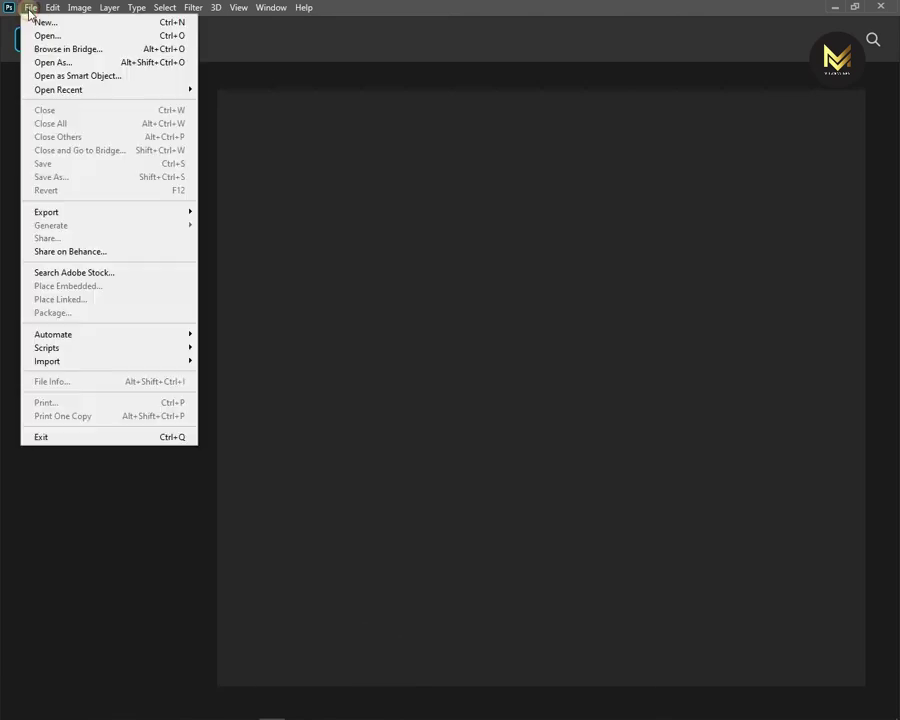
Open tengyart-4FrlUDkmLGk-unsplash from the Photoshop Models folder as a new document
{"action": "left_click", "coordinate": [60, 35]}
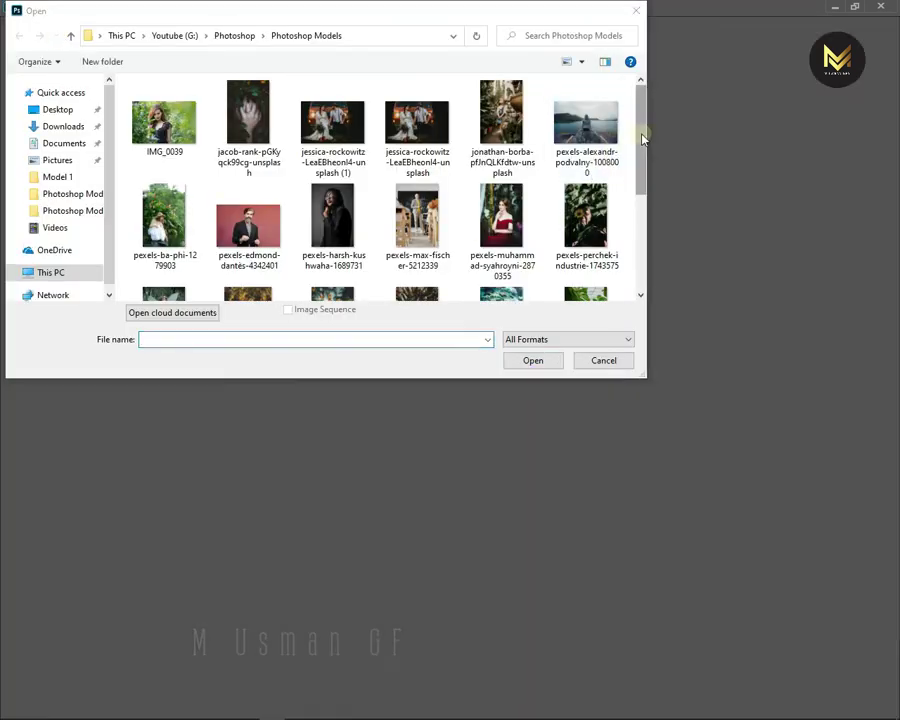
{"action": "left_click_drag", "start_coordinate": [643, 135], "coordinate": [641, 271]}
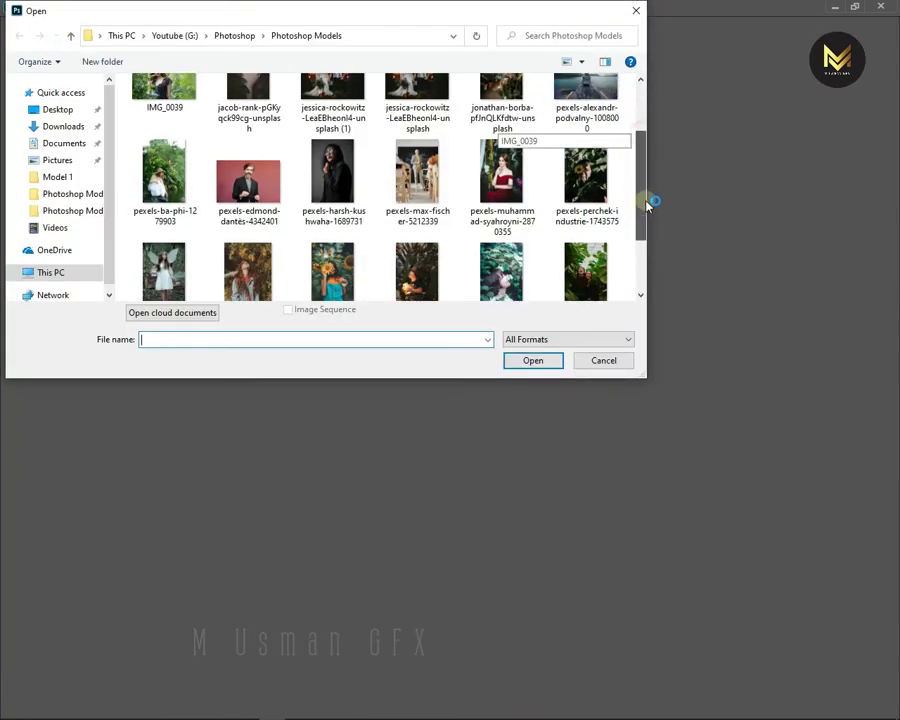
{"action": "left_click", "coordinate": [248, 248]}
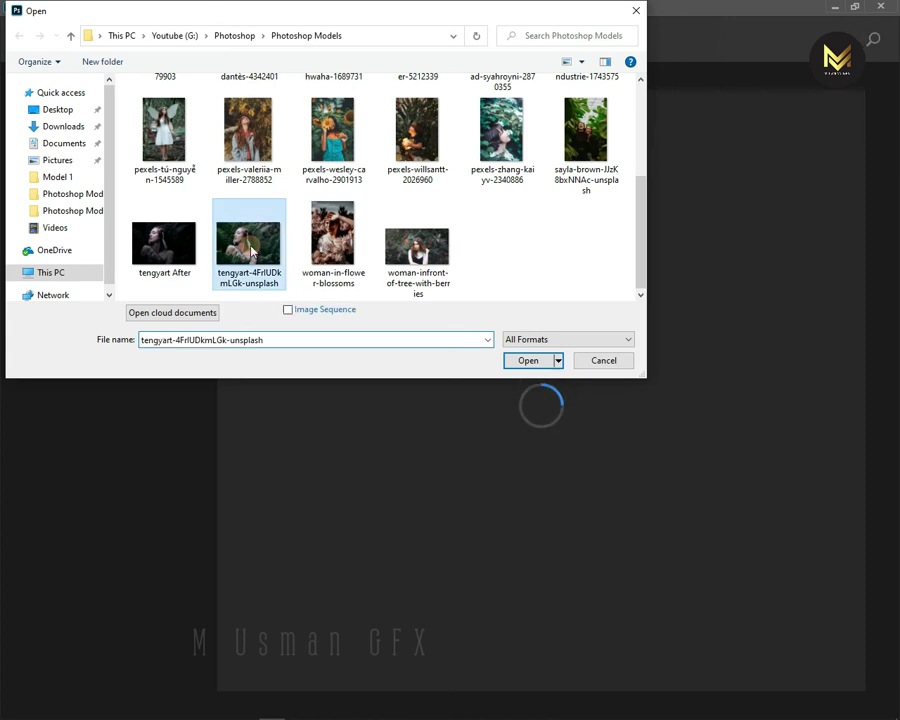
{"action": "left_click", "coordinate": [526, 361]}
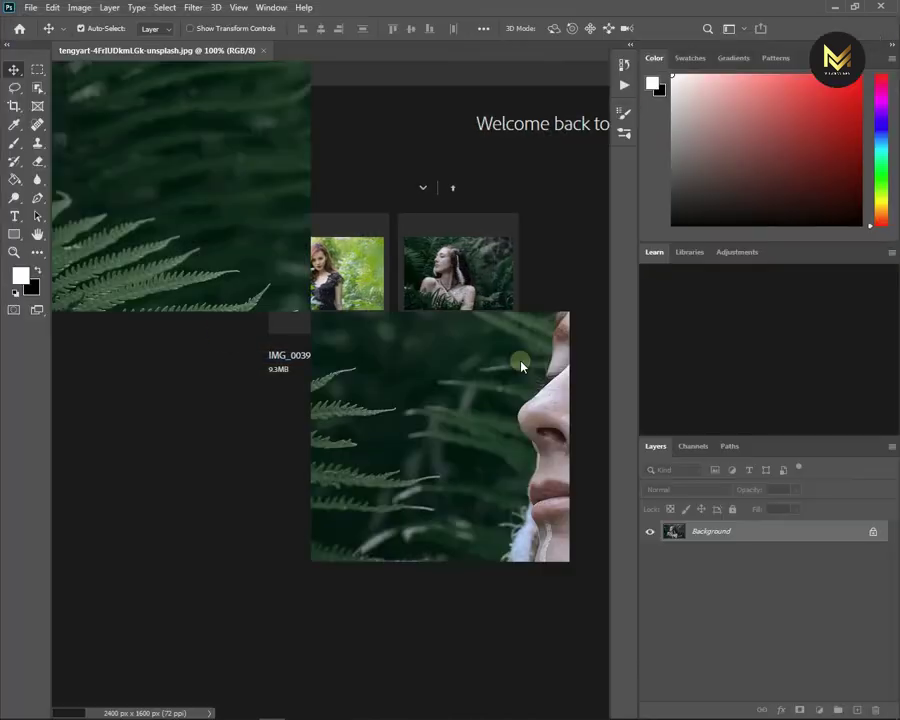
{"action": "mouse_move", "coordinate": [822, 712]}
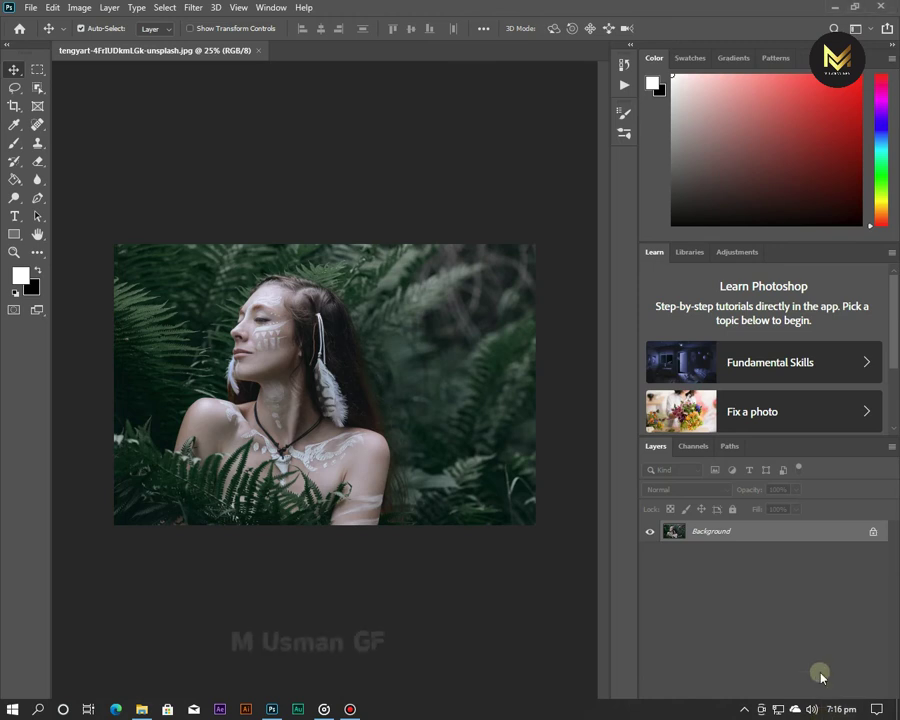
{"action": "left_click", "coordinate": [820, 709]}
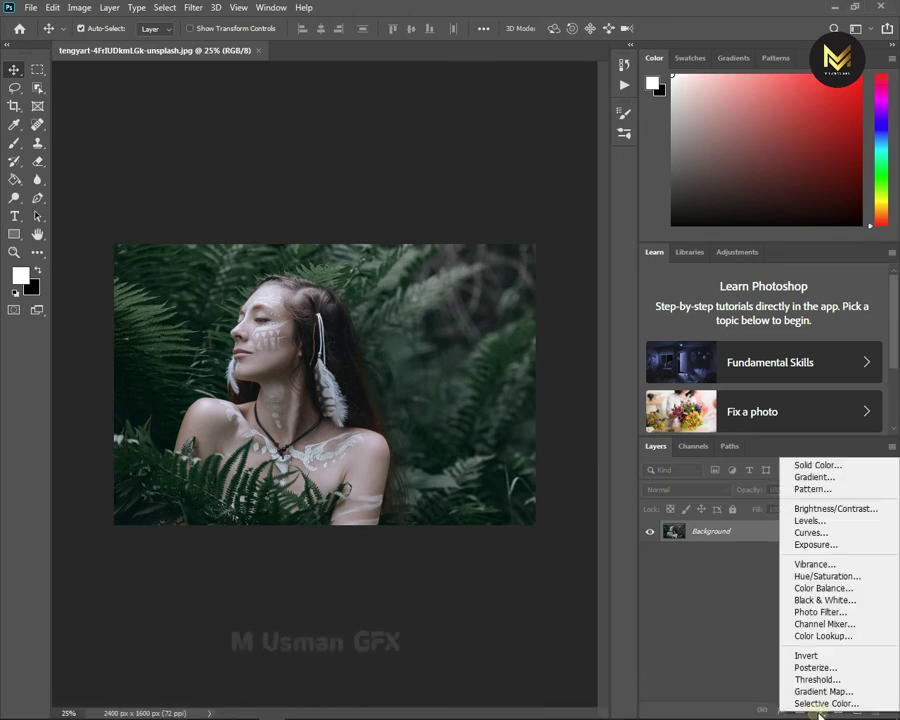
Add a Gradient Fill layer and bring up its gradient for editing
{"action": "left_click", "coordinate": [815, 477]}
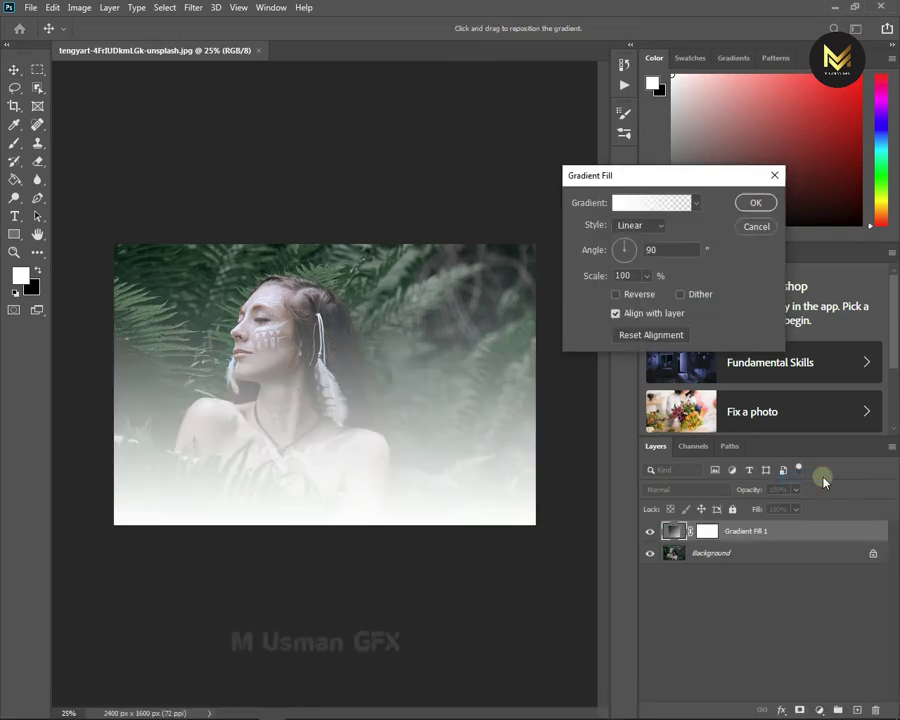
{"action": "left_click", "coordinate": [697, 205]}
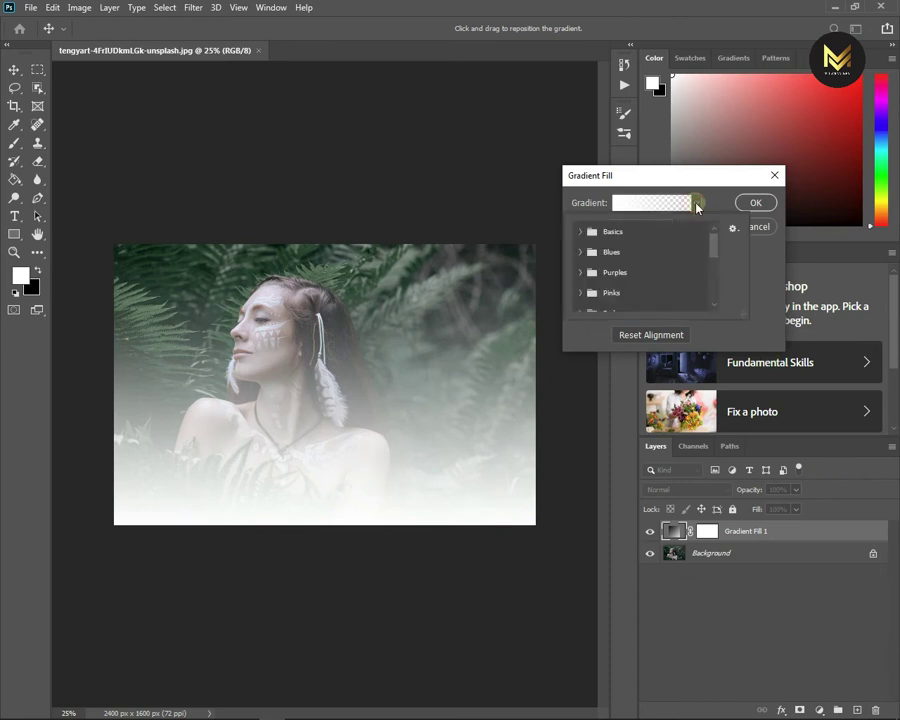
{"action": "left_click", "coordinate": [695, 205]}
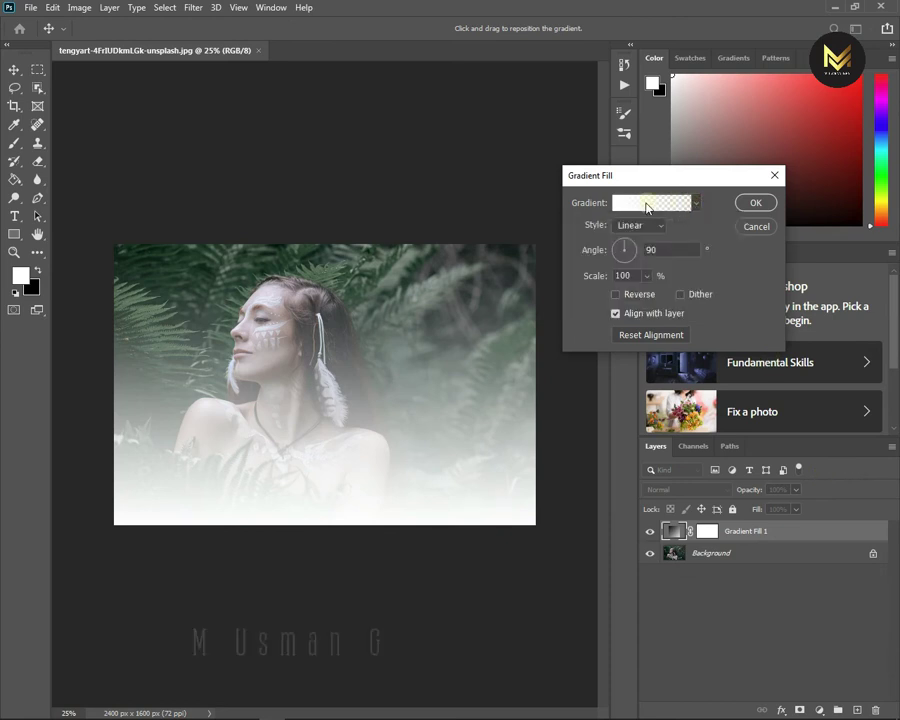
{"action": "left_click", "coordinate": [645, 204]}
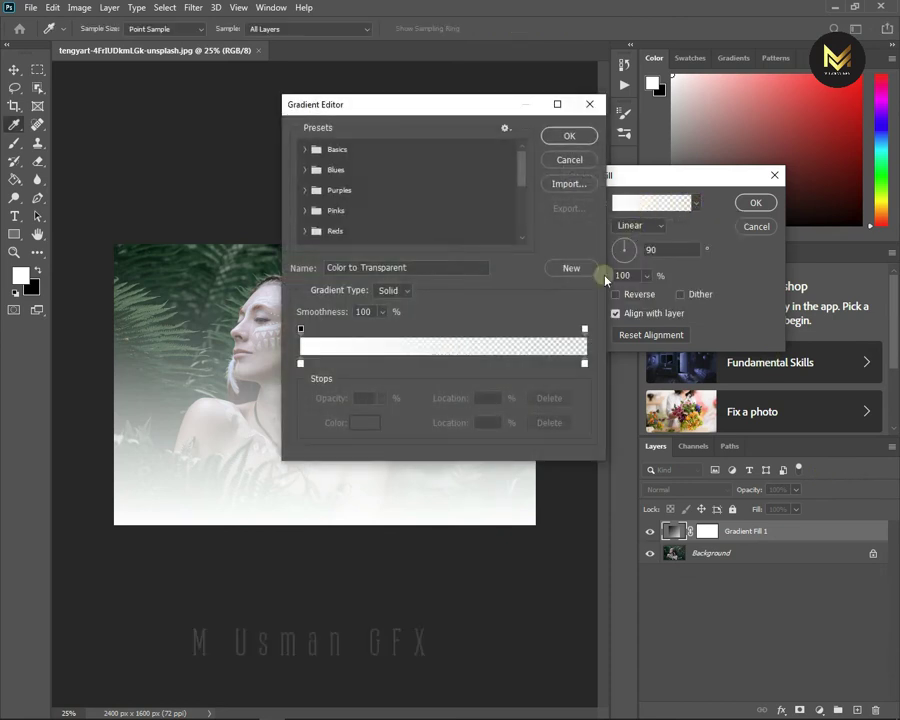
Set both gradient stops to near-black for a black-to-transparent gradient
{"action": "double_click", "coordinate": [585, 365]}
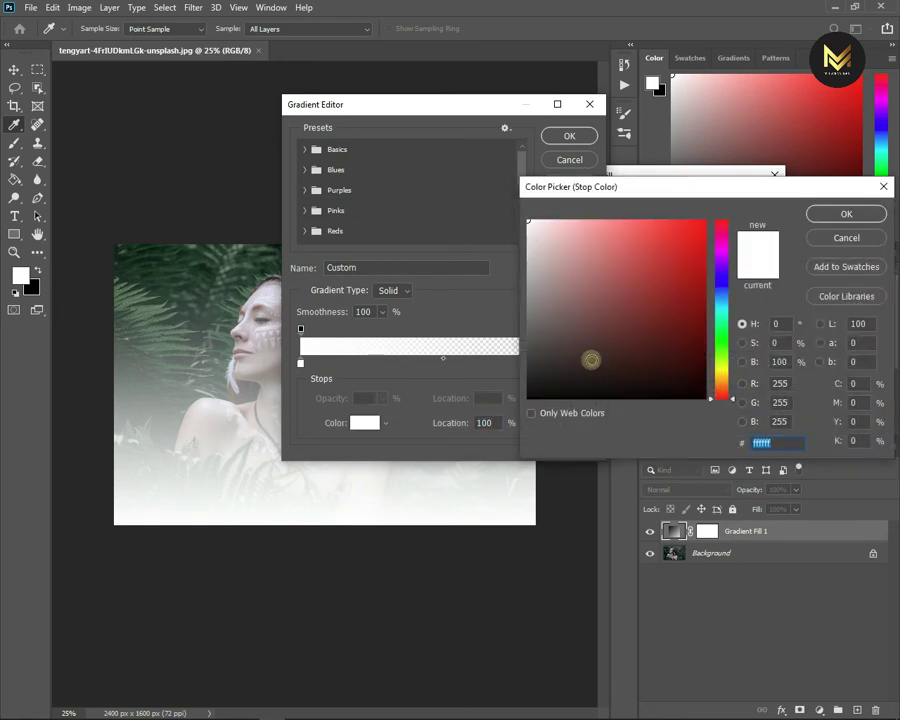
{"action": "left_click", "coordinate": [527, 398]}
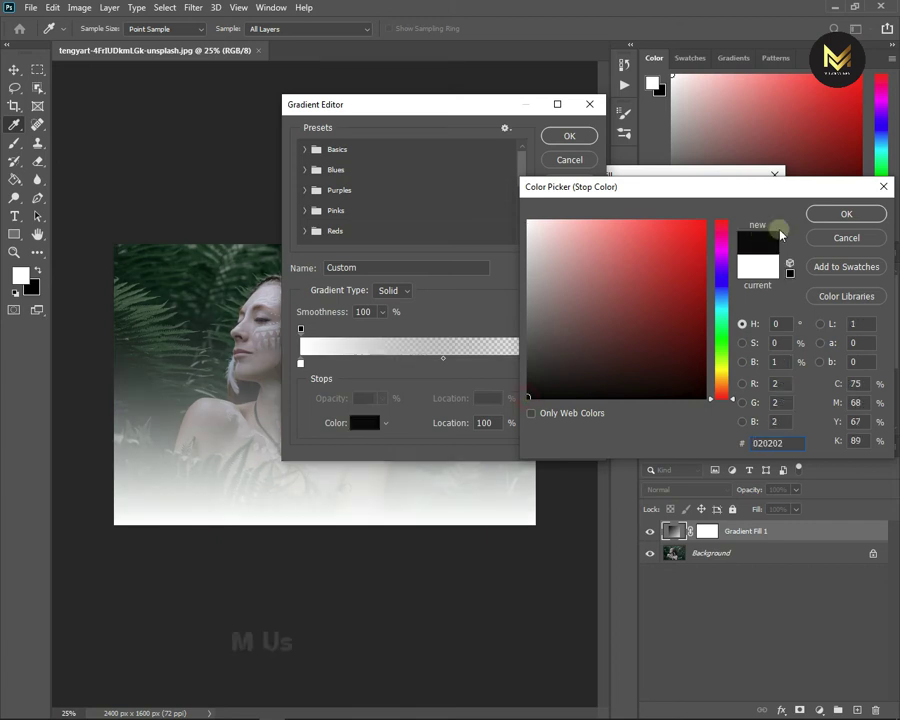
{"action": "left_click", "coordinate": [824, 213]}
{"action": "double_click", "coordinate": [300, 363]}
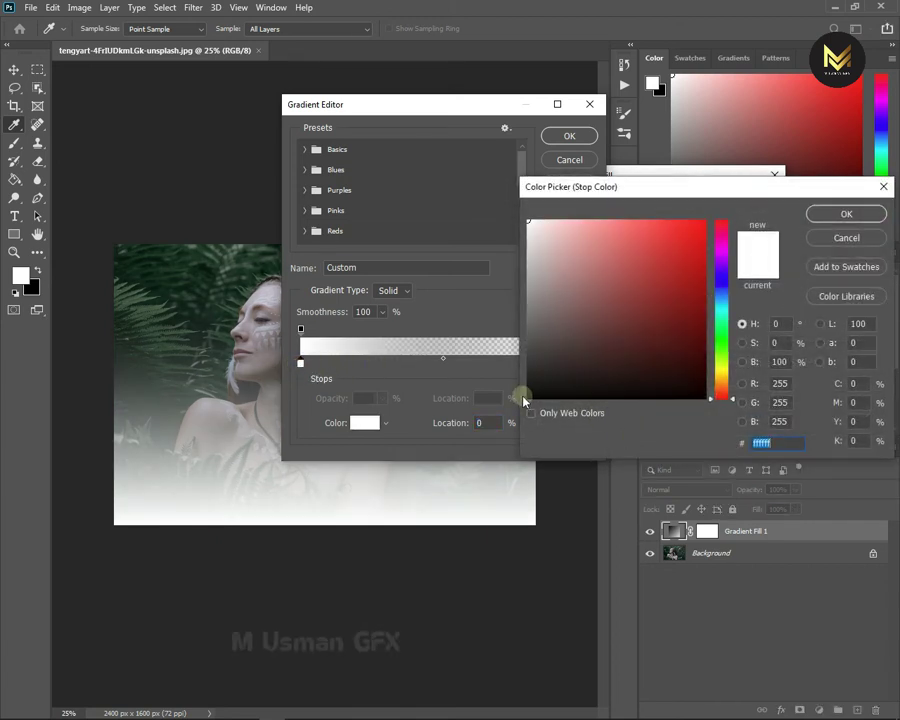
{"action": "left_click", "coordinate": [527, 399]}
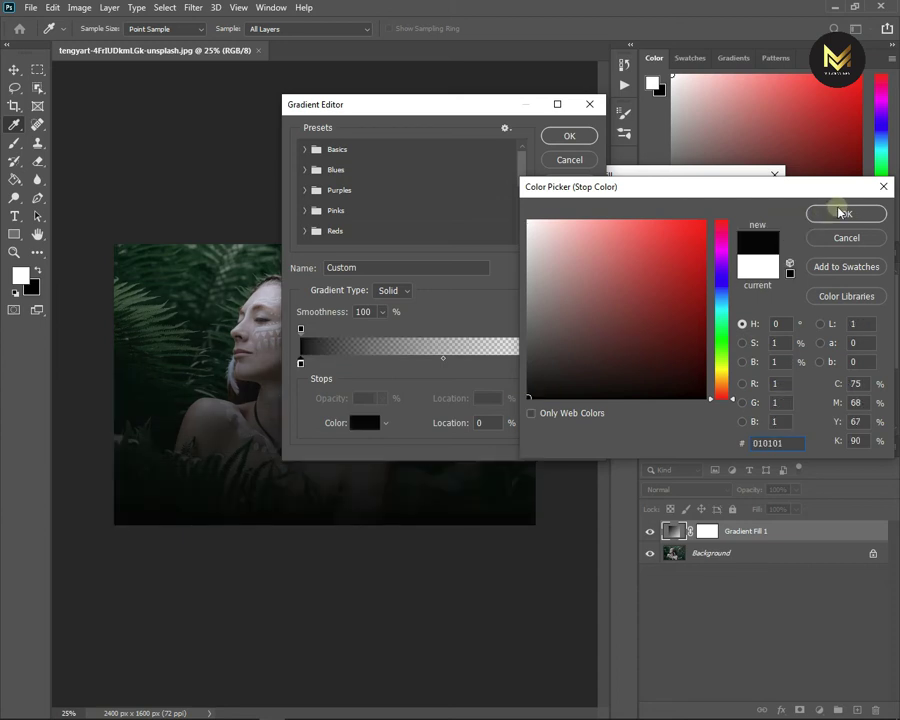
{"action": "left_click", "coordinate": [838, 213]}
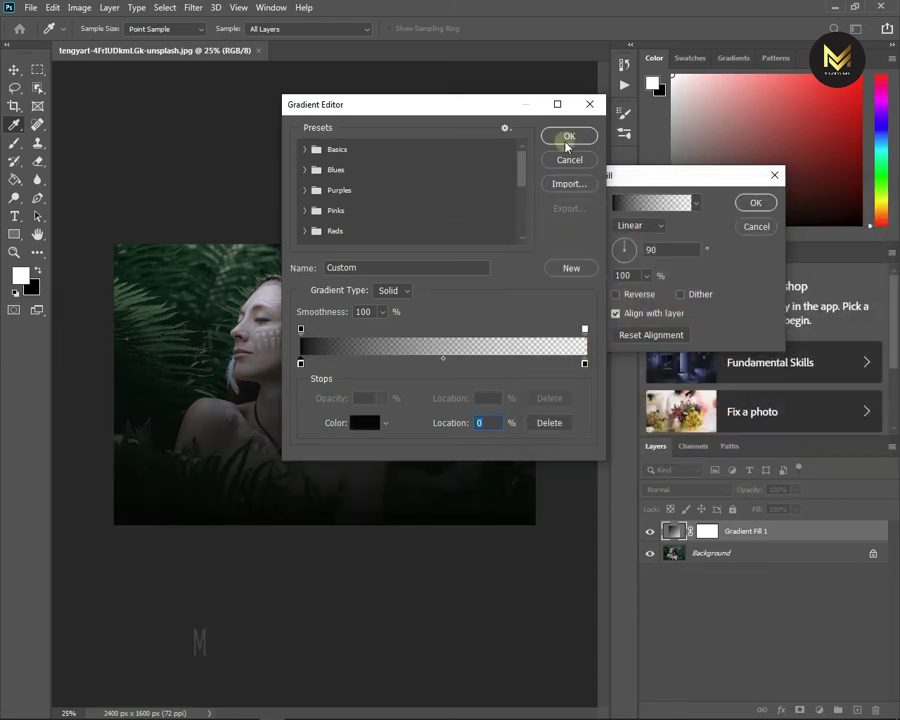
{"action": "left_click", "coordinate": [565, 137]}
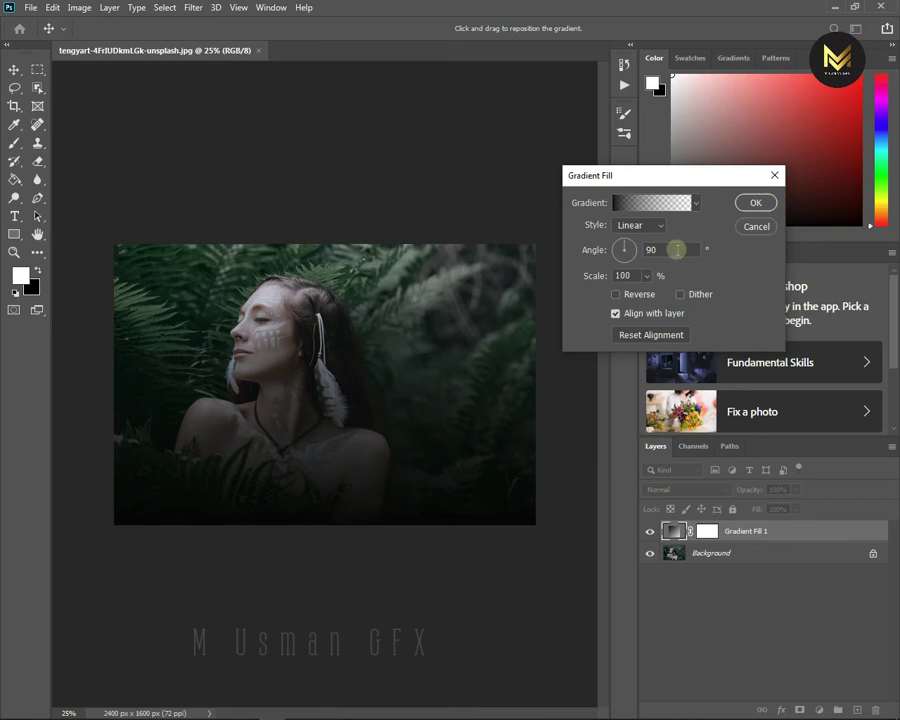
{"action": "double_click", "coordinate": [652, 250]}
Make the gradient a reversed radial vignette at 45° and 232% scale, centred on the woman
{"action": "type", "text": "5"}
{"action": "left_click", "coordinate": [645, 225]}
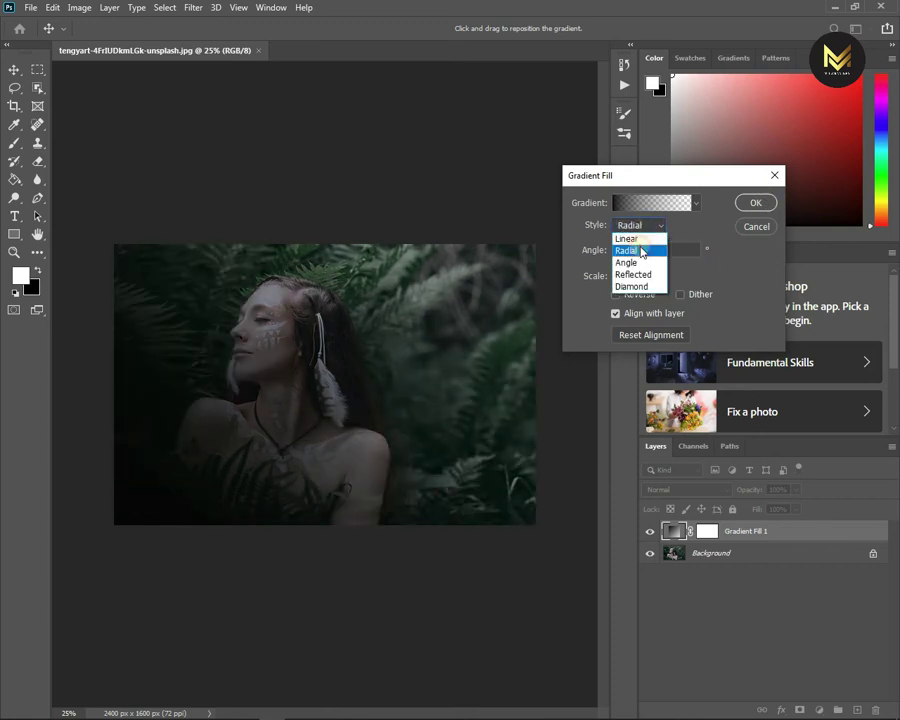
{"action": "left_click", "coordinate": [642, 251]}
{"action": "left_click", "coordinate": [615, 295]}
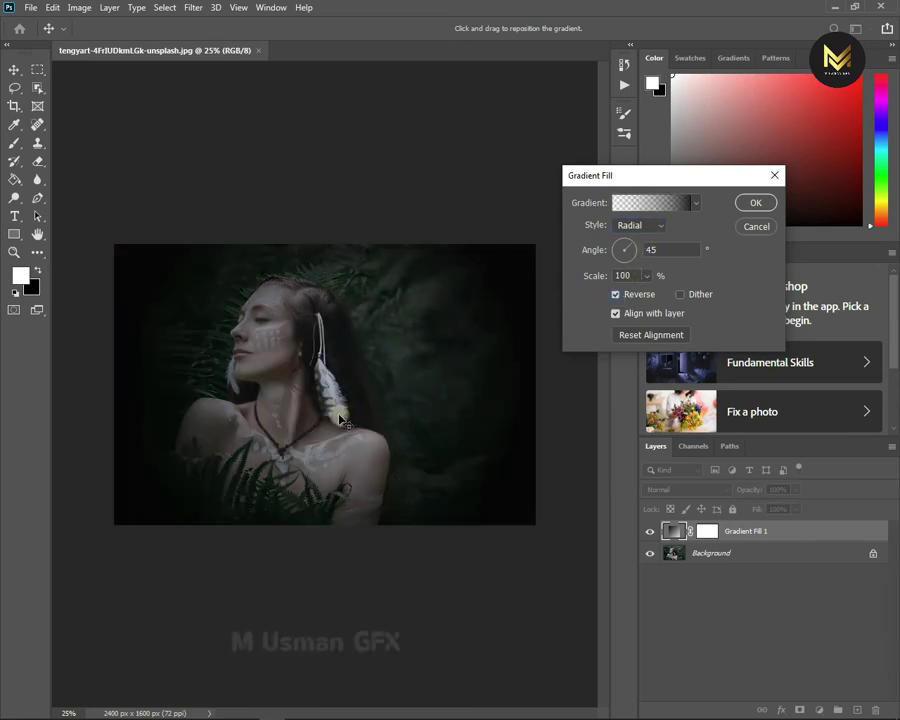
{"action": "left_click_drag", "start_coordinate": [357, 410], "coordinate": [310, 380]}
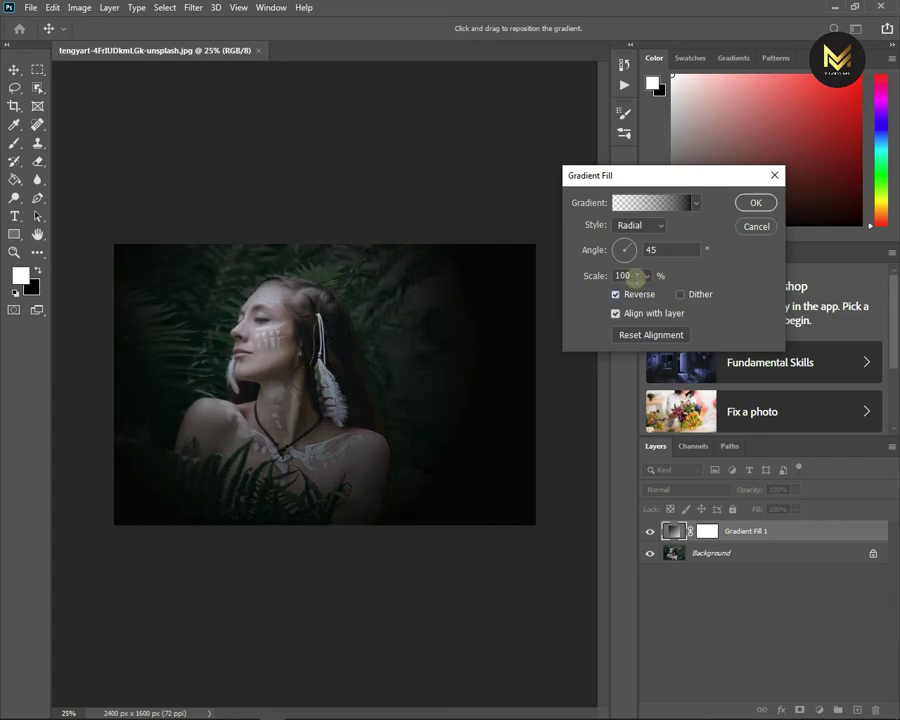
{"action": "left_click", "coordinate": [591, 275]}
{"action": "type", "text": "232"}
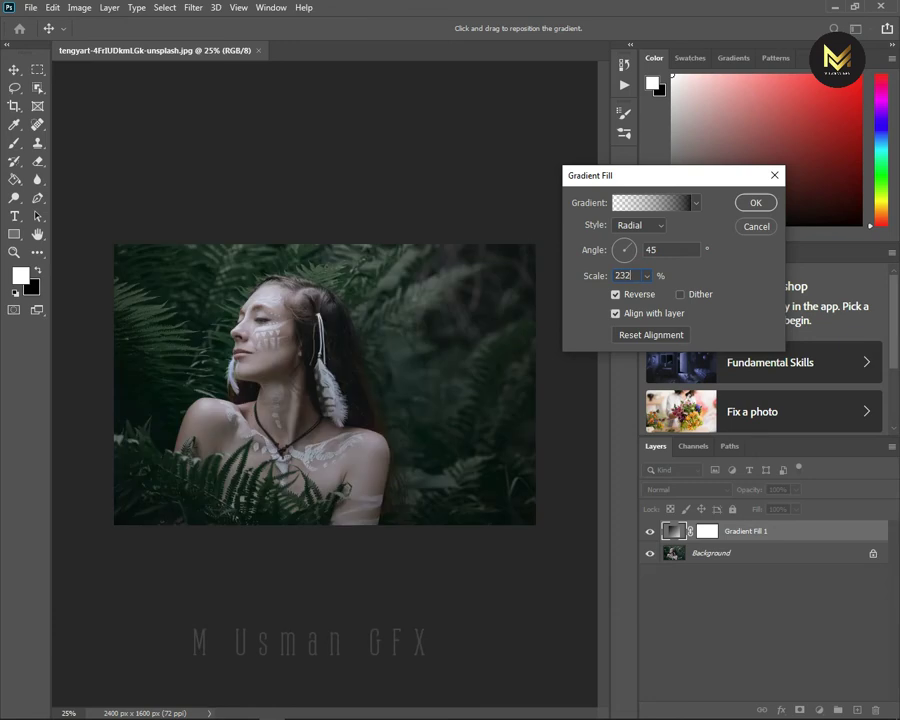
{"action": "left_click", "coordinate": [754, 203]}
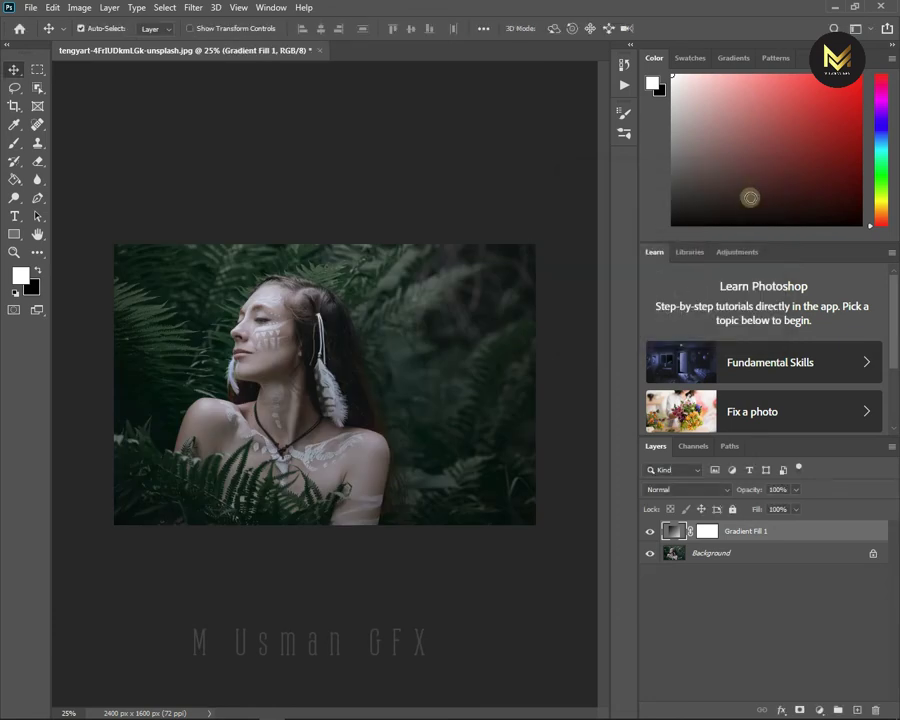
Add a Channel Mixer layer with Blue output set to Green +100 and Blue 0
{"action": "left_click", "coordinate": [819, 710]}
{"action": "left_click", "coordinate": [822, 619]}
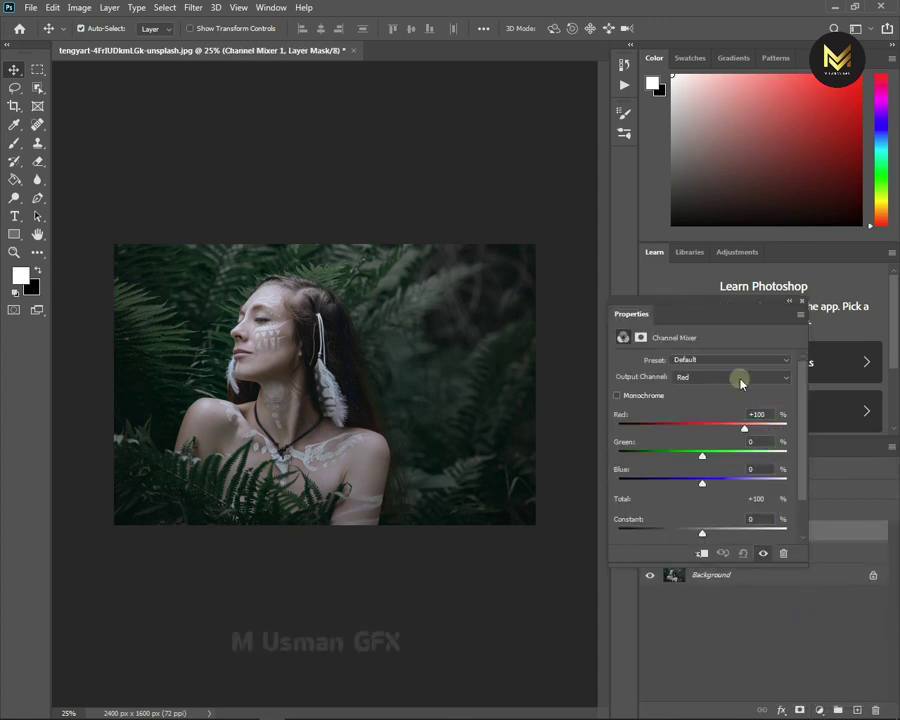
{"action": "left_click", "coordinate": [740, 377]}
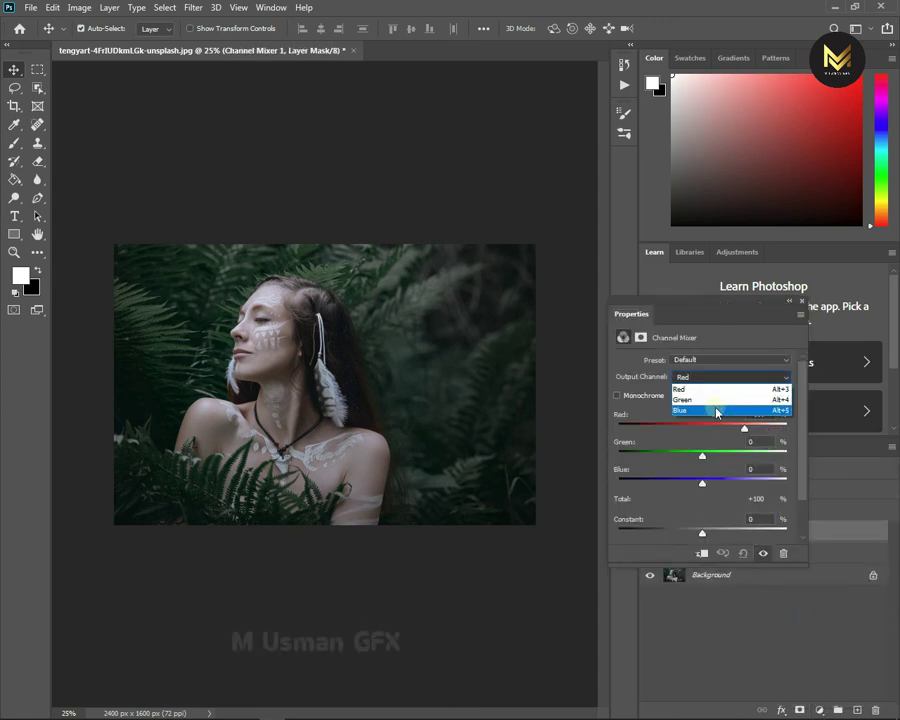
{"action": "left_click", "coordinate": [716, 412]}
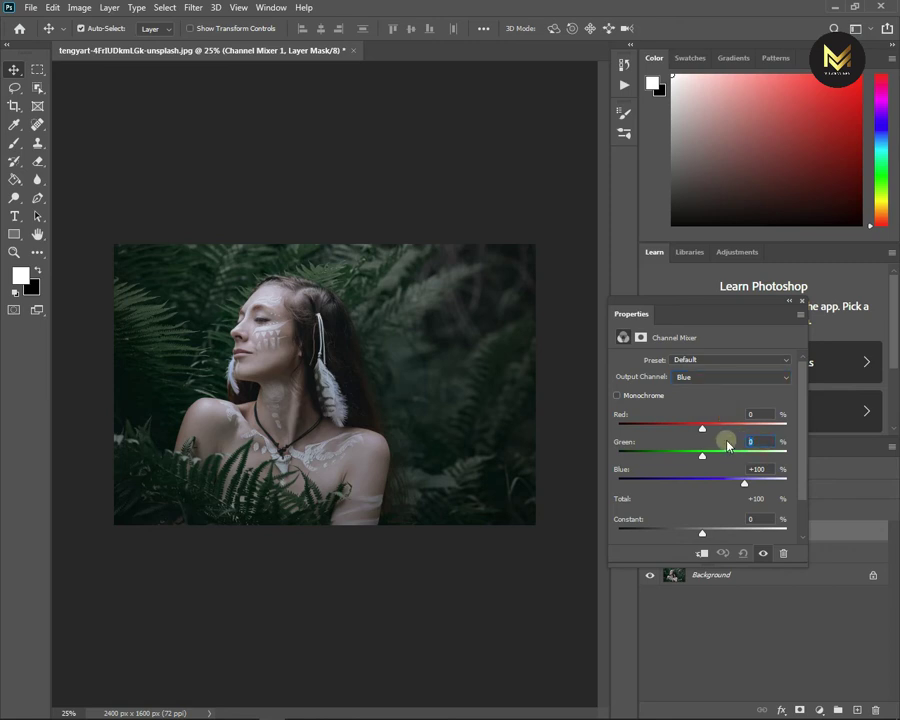
{"action": "left_click", "coordinate": [761, 441]}
{"action": "type", "text": "100"}
{"action": "key", "text": "Tab"}
{"action": "type", "text": "0"}
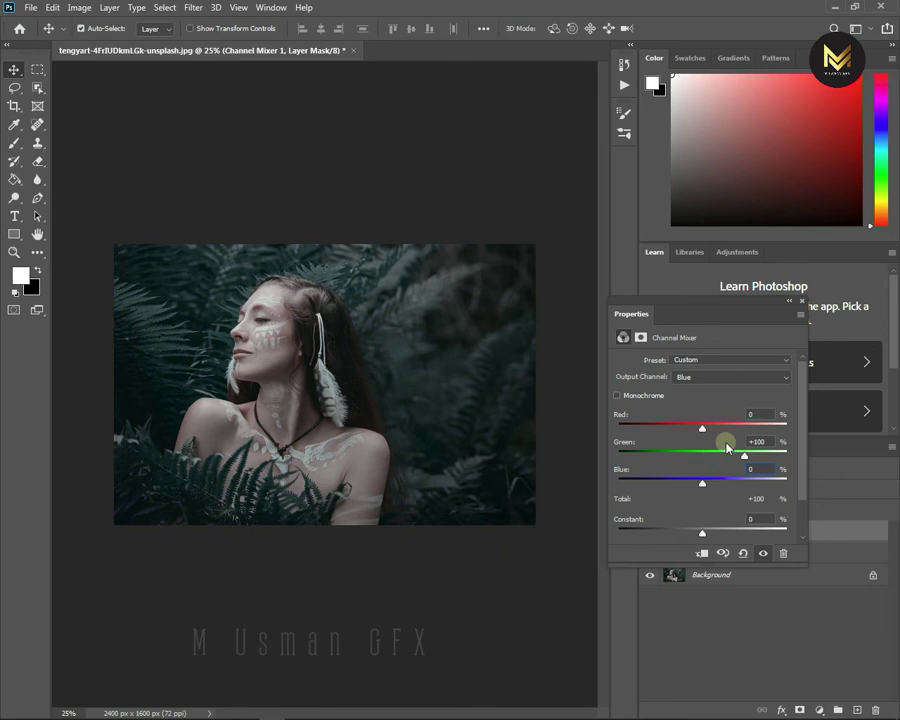
{"action": "left_click", "coordinate": [801, 302]}
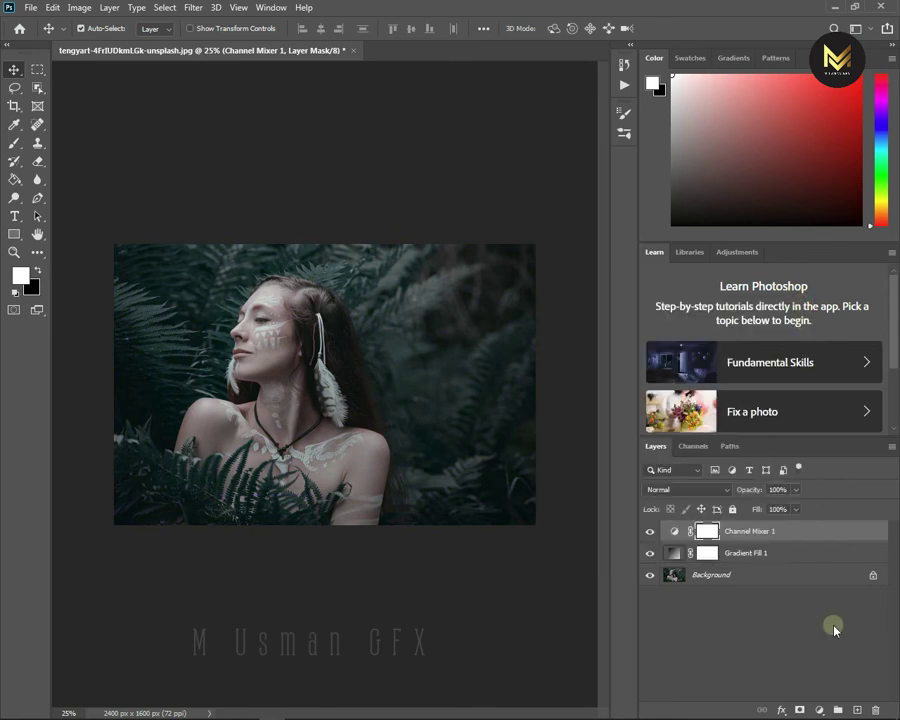
Add a Hue/Saturation layer with Reds at Hue +5 and Saturation 32
{"action": "left_click", "coordinate": [820, 710]}
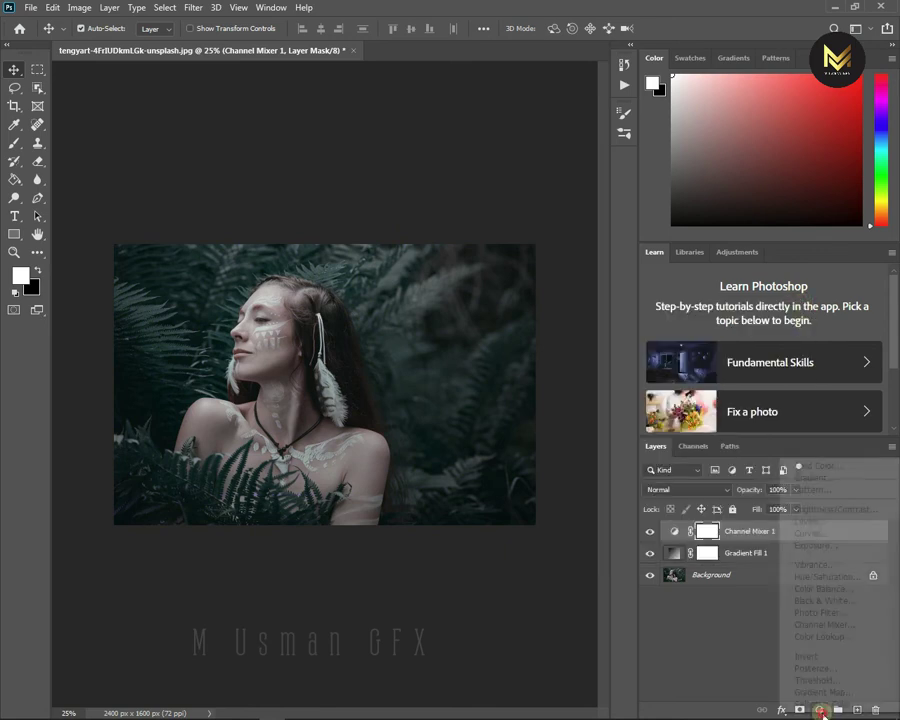
{"action": "left_click", "coordinate": [820, 579]}
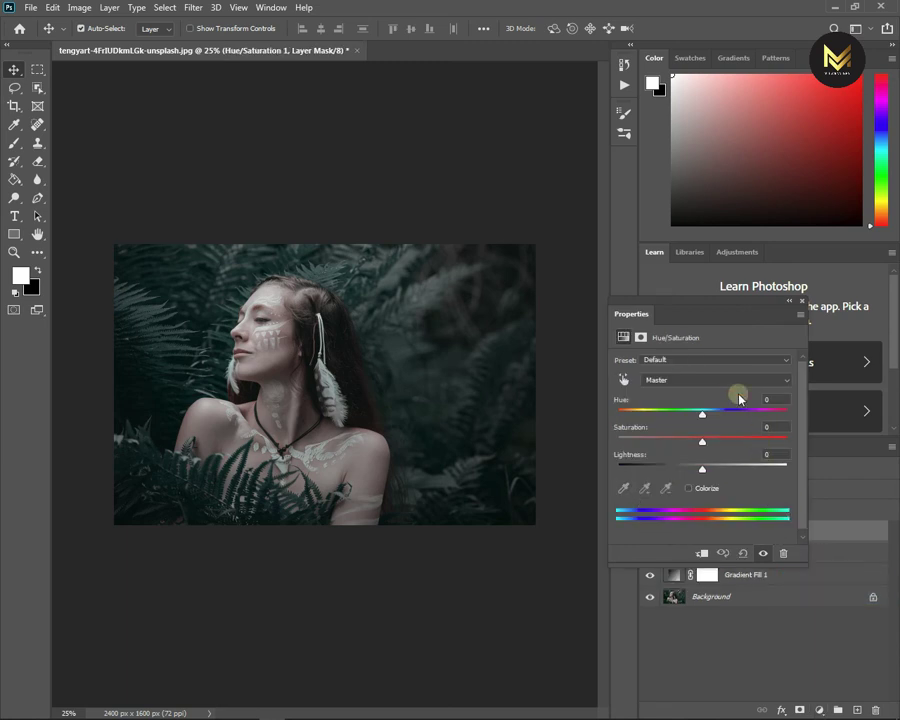
{"action": "left_click", "coordinate": [701, 379]}
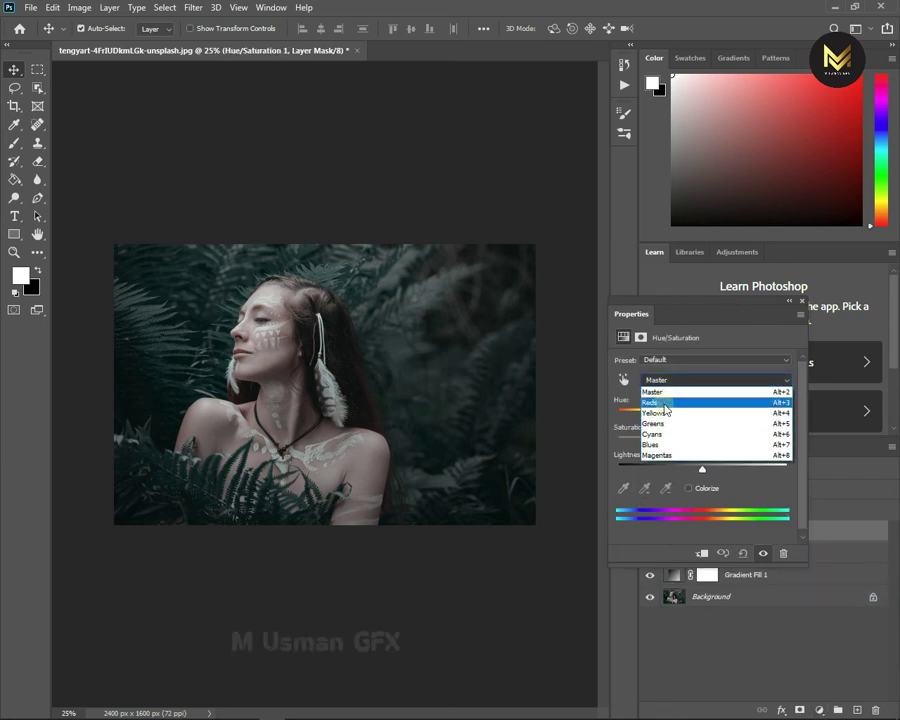
{"action": "left_click", "coordinate": [655, 402]}
{"action": "left_click", "coordinate": [778, 400]}
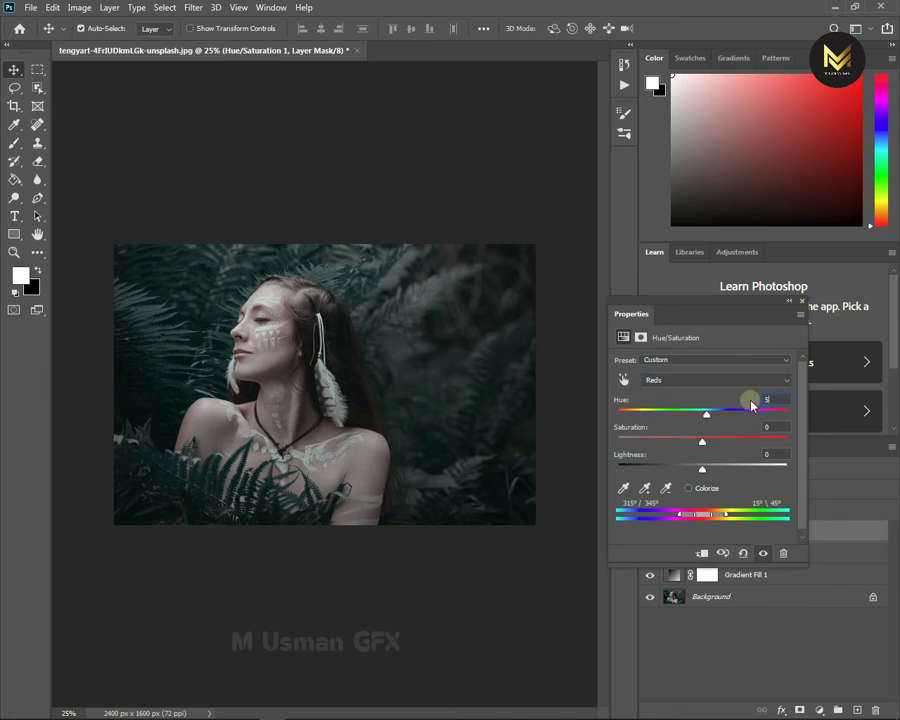
{"action": "left_click", "coordinate": [770, 427]}
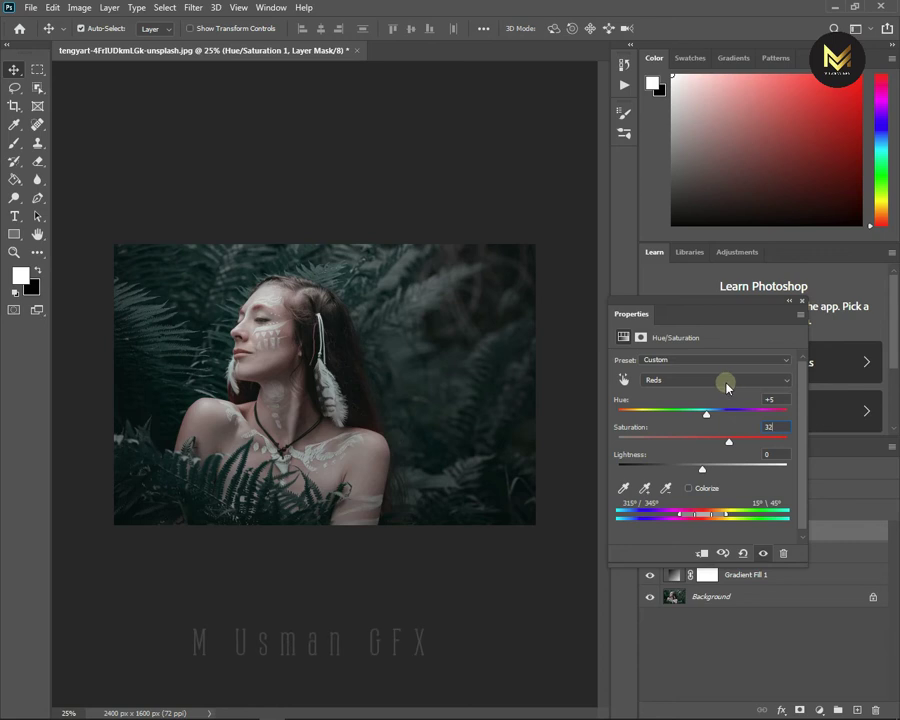
Shift the Cyans hue to +30 in the Hue/Saturation layer
{"action": "left_click", "coordinate": [723, 380]}
{"action": "left_click", "coordinate": [673, 435]}
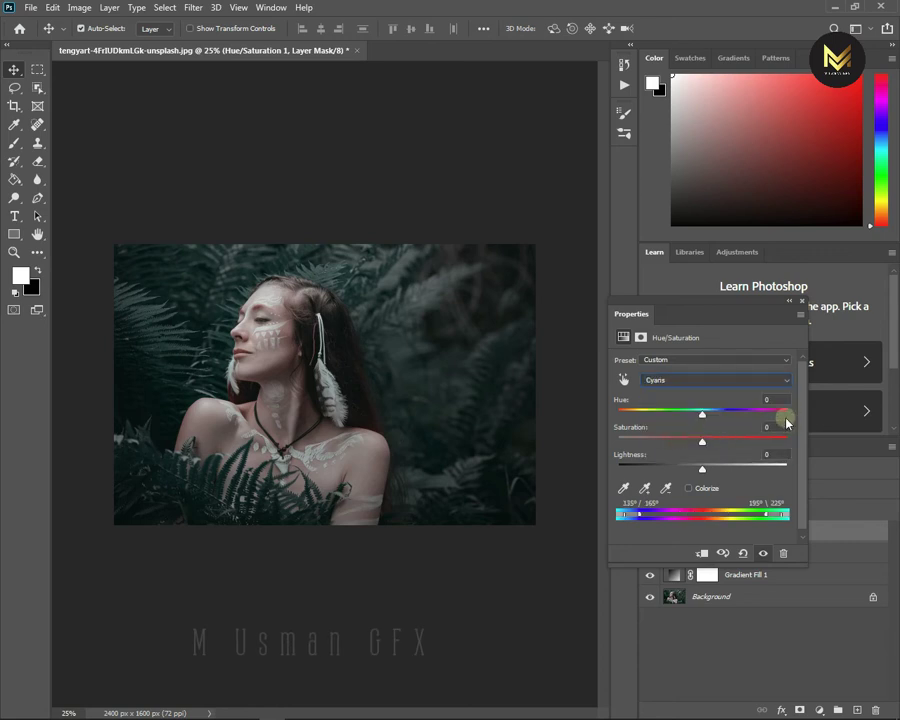
{"action": "left_click", "coordinate": [770, 400]}
{"action": "type", "text": "3"}
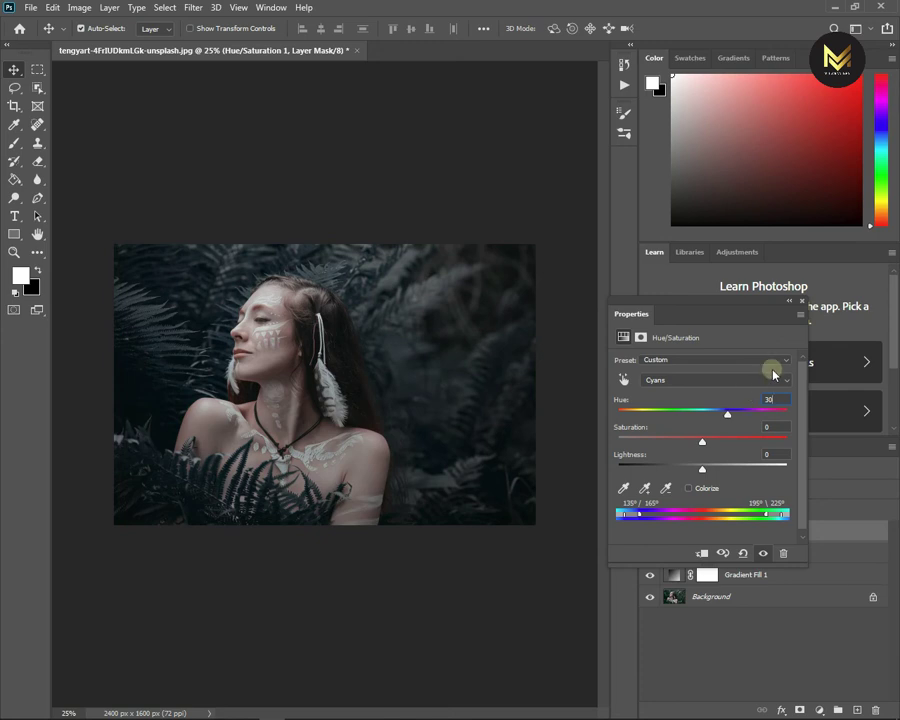
{"action": "left_click", "coordinate": [801, 300]}
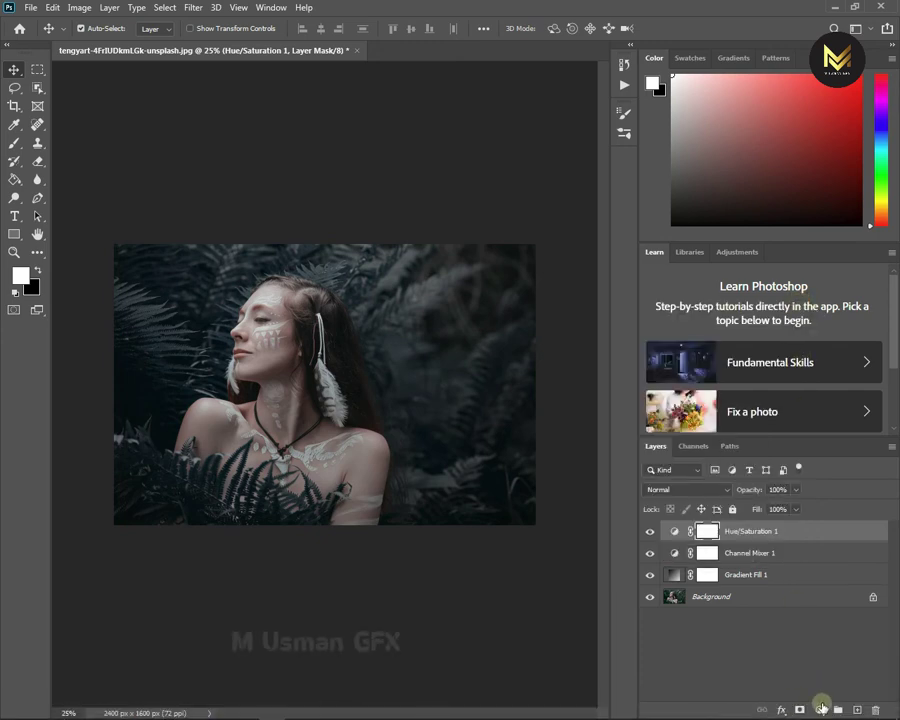
Add a #252b30 solid colour fill layer blended in Soft Light
{"action": "left_click", "coordinate": [821, 709]}
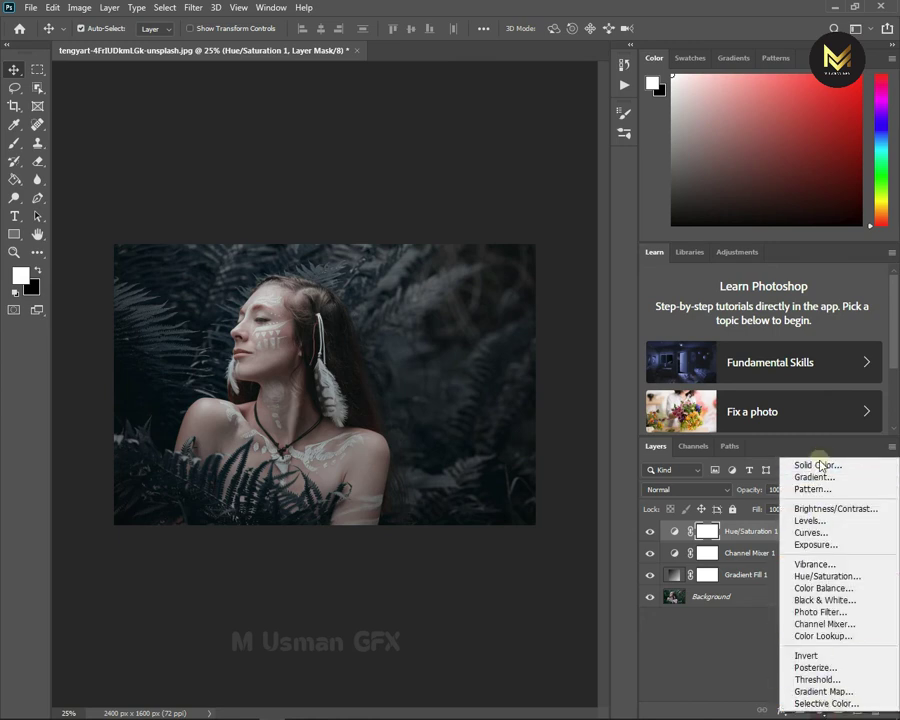
{"action": "left_click", "coordinate": [764, 462]}
{"action": "type", "text": "252b"}
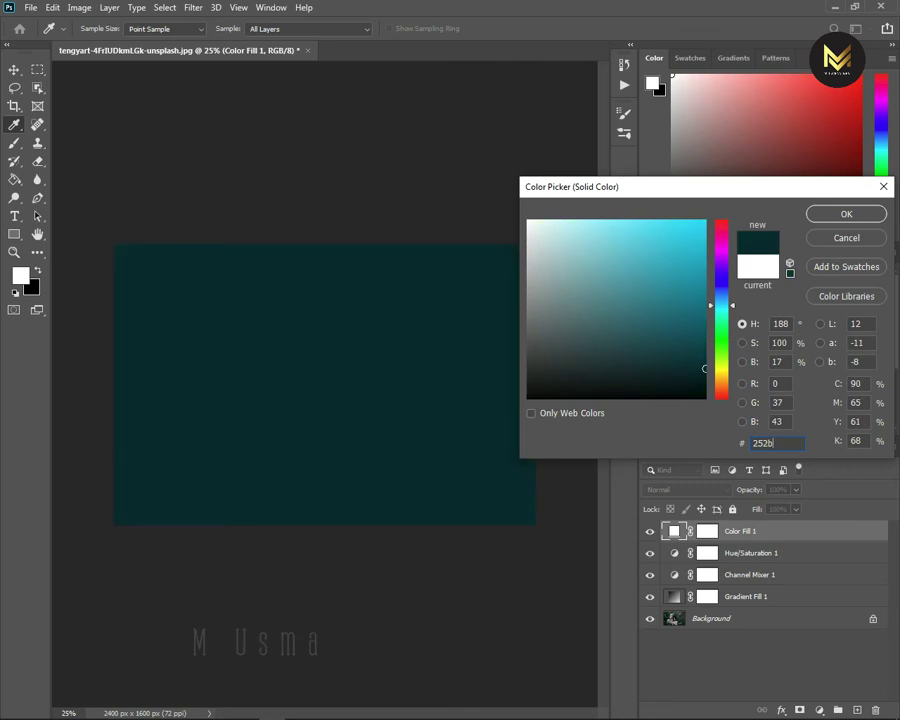
{"action": "type", "text": "30"}
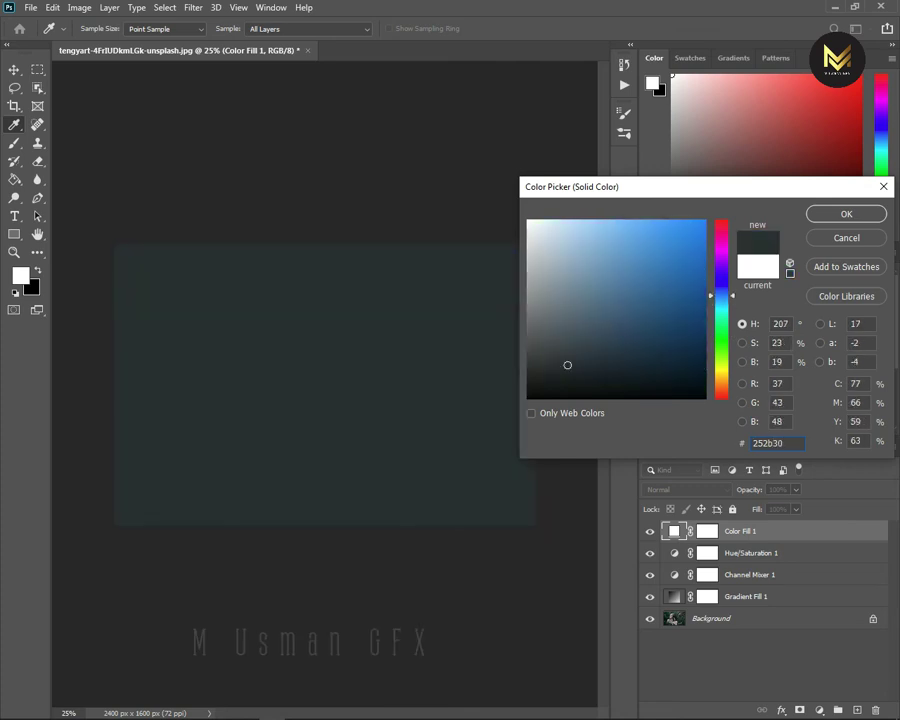
{"action": "key", "text": "Return"}
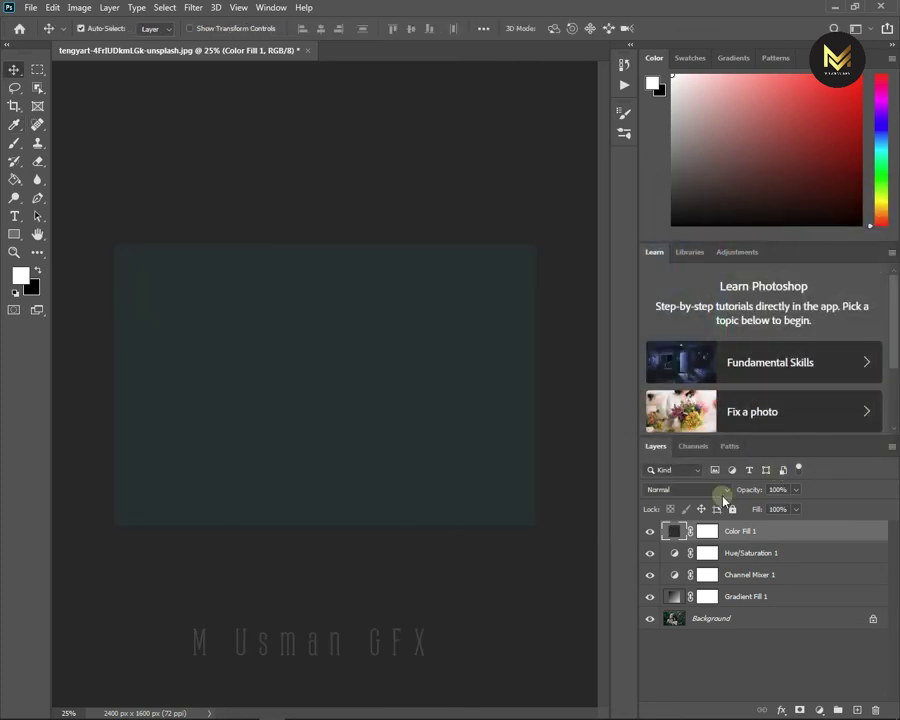
{"action": "left_click", "coordinate": [688, 489]}
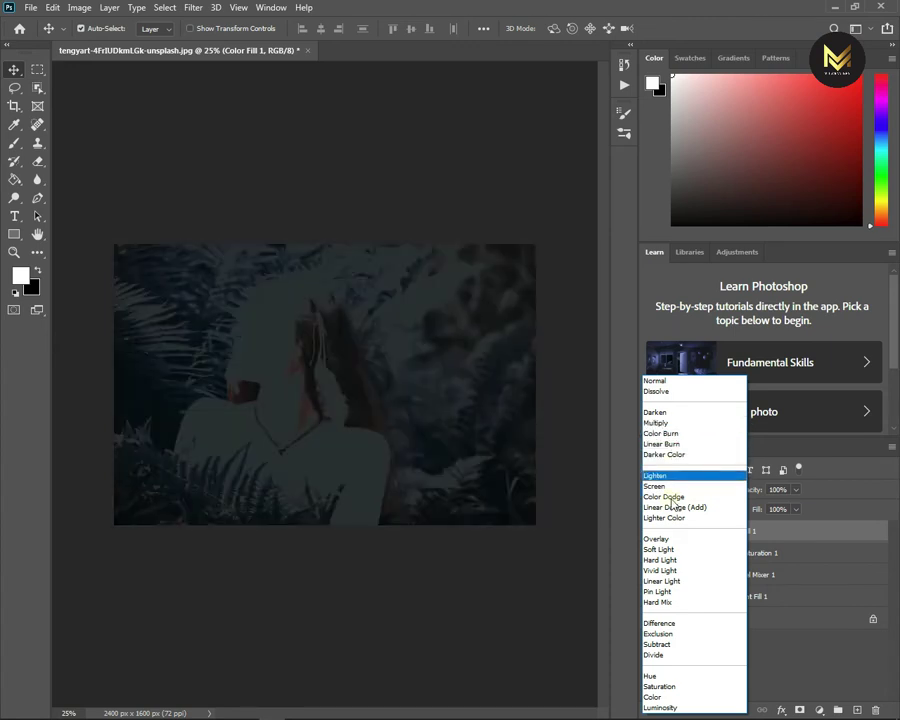
{"action": "left_click", "coordinate": [664, 550]}
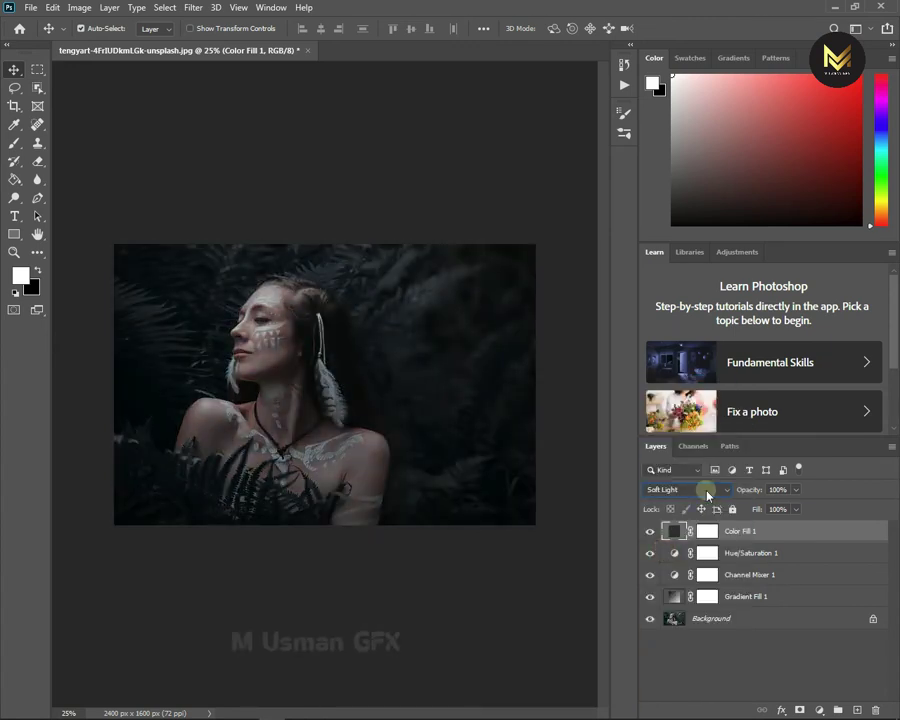
{"action": "left_click", "coordinate": [700, 489]}
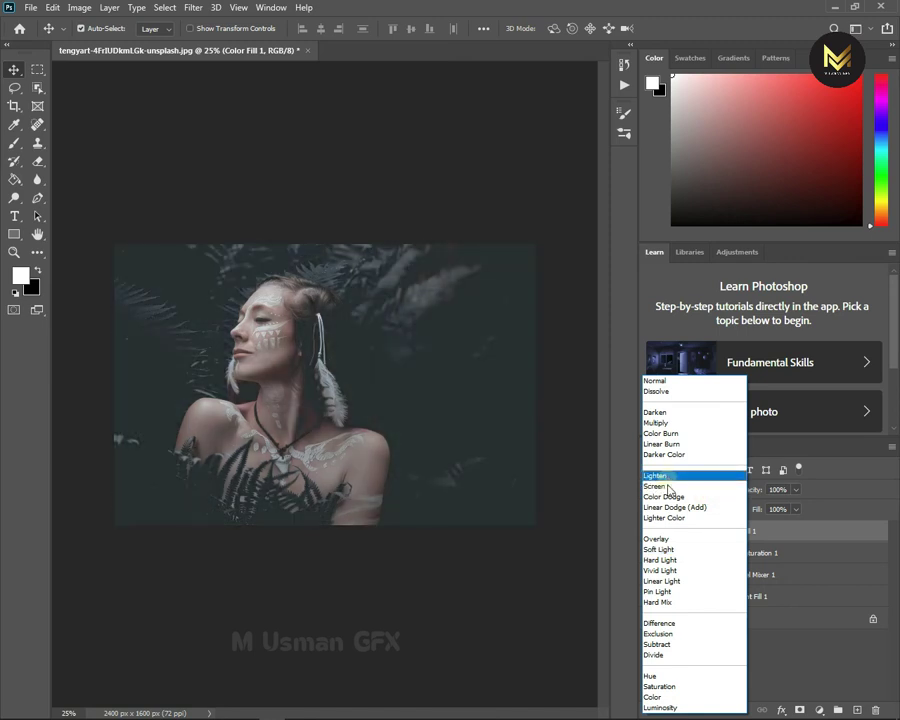
{"action": "left_click", "coordinate": [664, 549]}
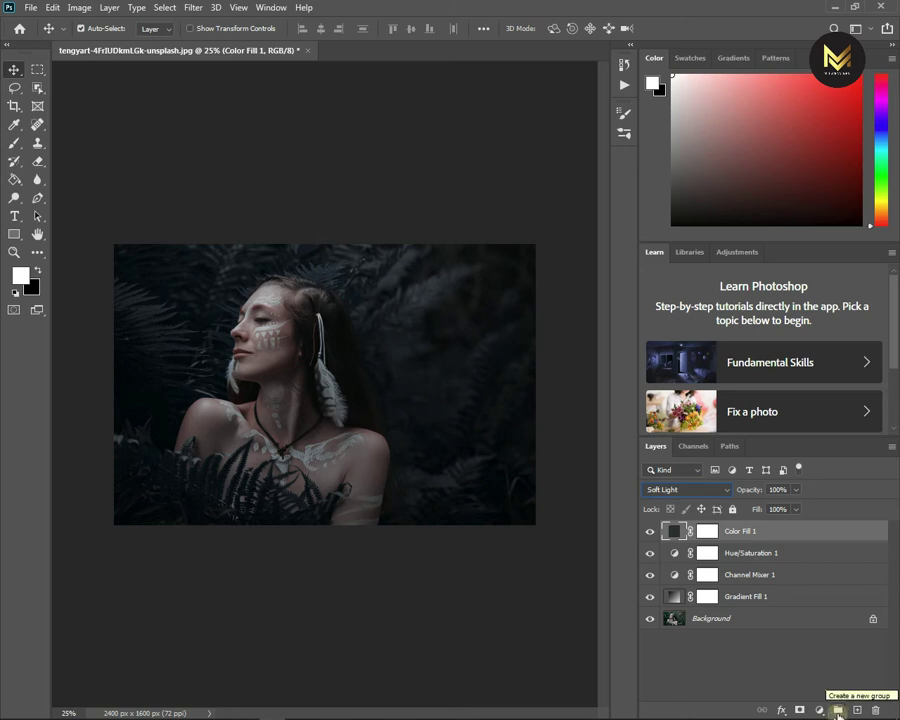
Add a Selective Color layer with Yellows cyan set to -15
{"action": "left_click", "coordinate": [819, 709]}
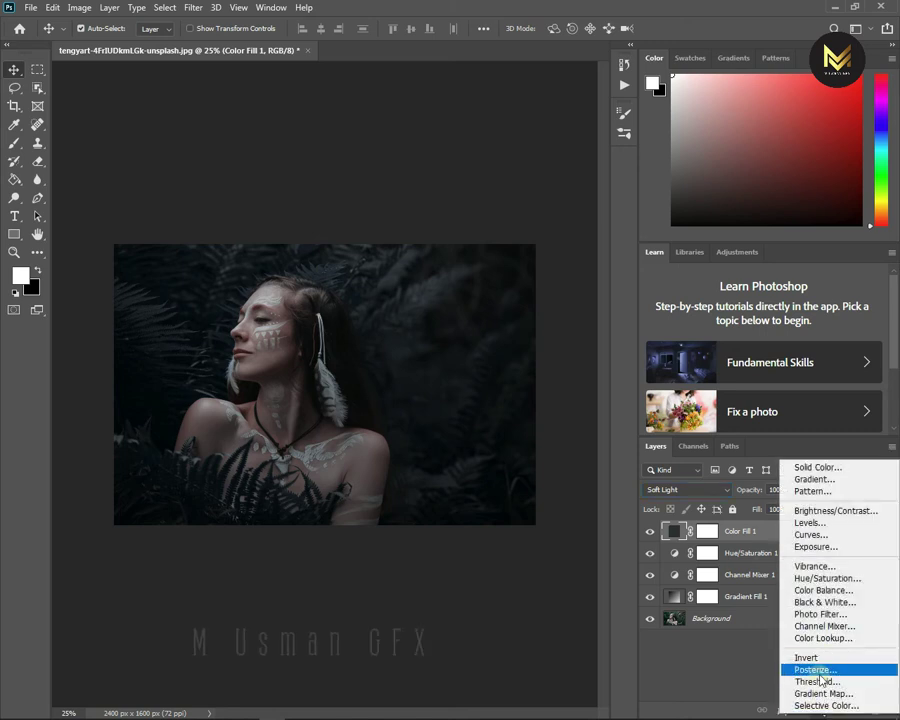
{"action": "left_click", "coordinate": [821, 707]}
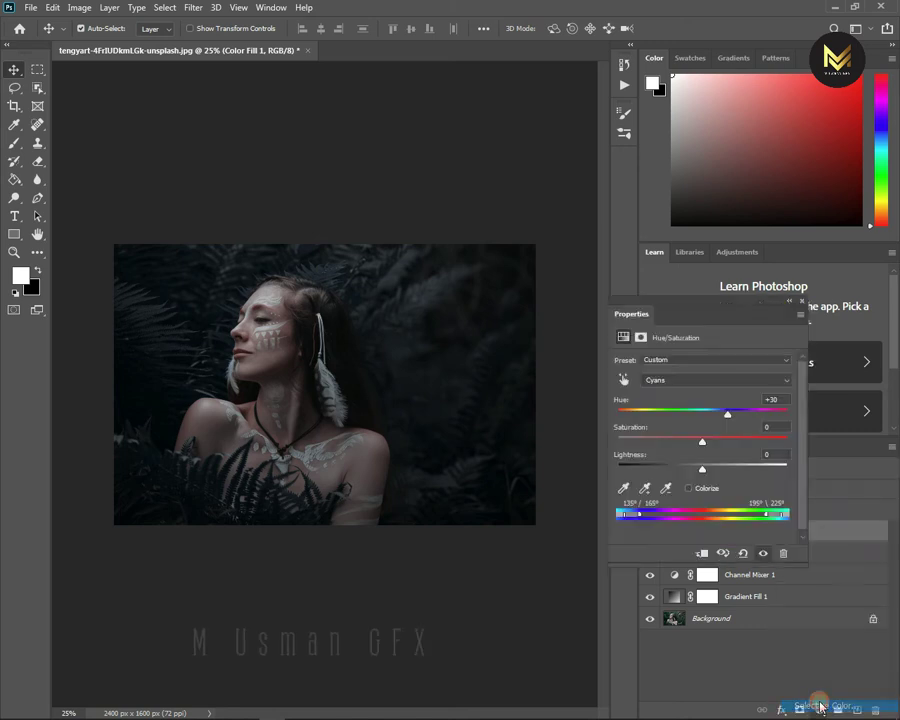
{"action": "left_click", "coordinate": [705, 375]}
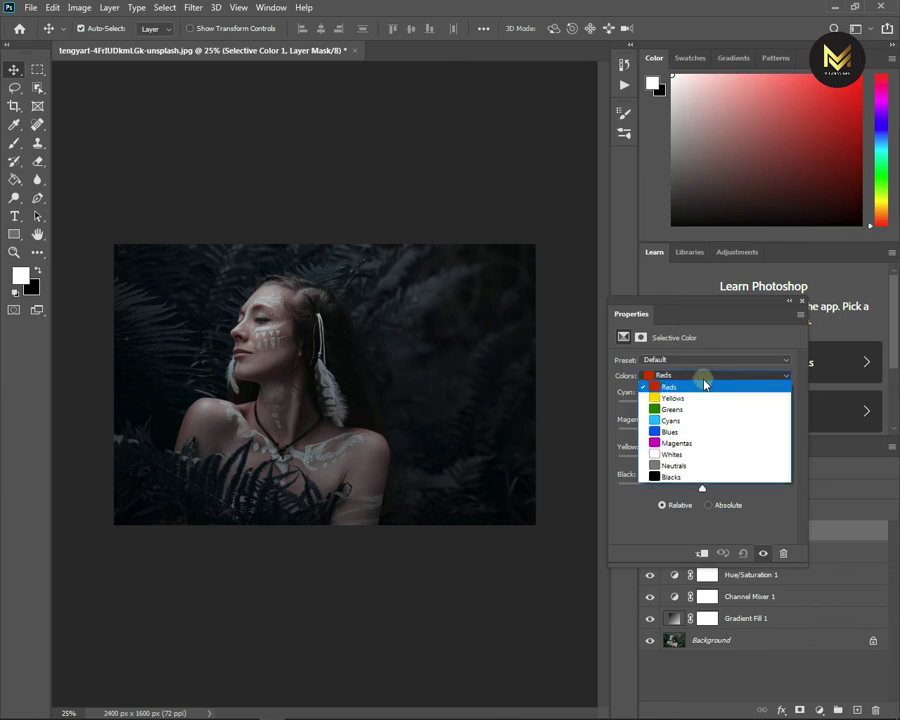
{"action": "left_click", "coordinate": [680, 394]}
{"action": "left_click", "coordinate": [753, 392]}
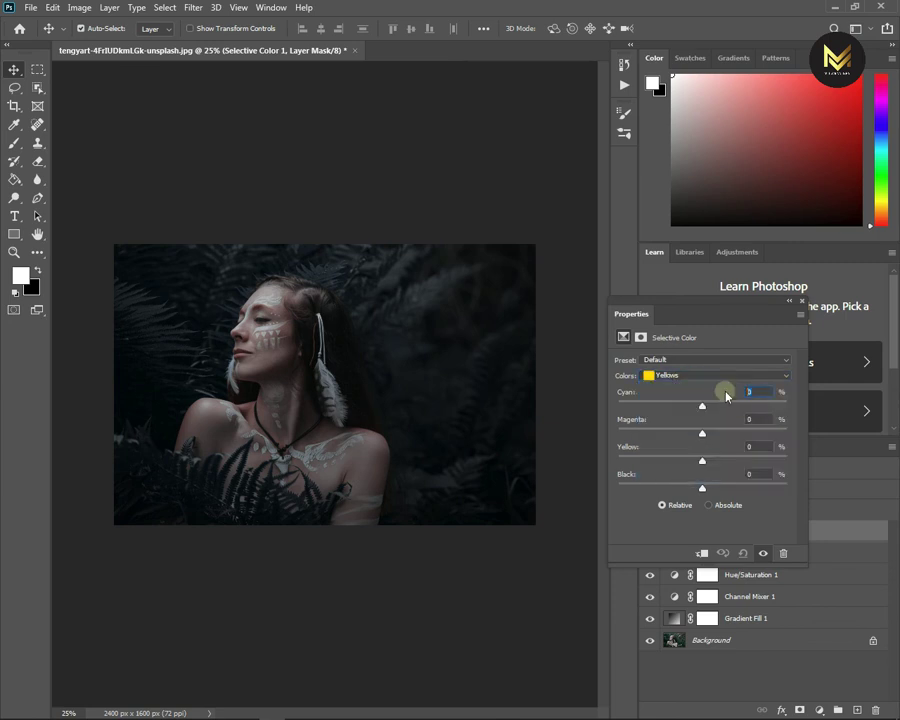
{"action": "type", "text": "-15"}
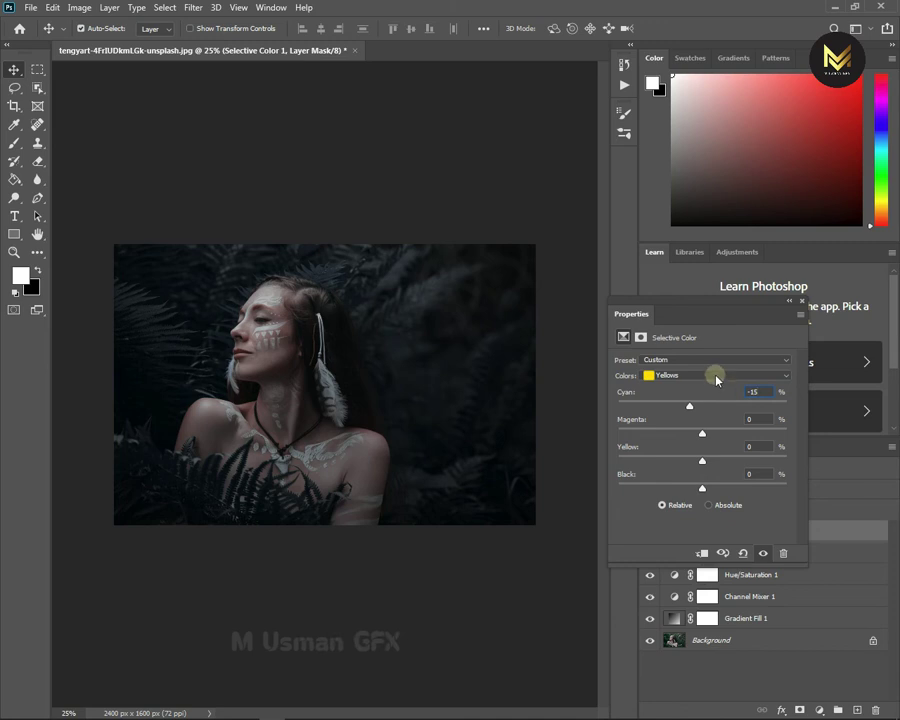
Set the Selective Color Reds to cyan -32 and yellow 31
{"action": "left_click", "coordinate": [713, 375]}
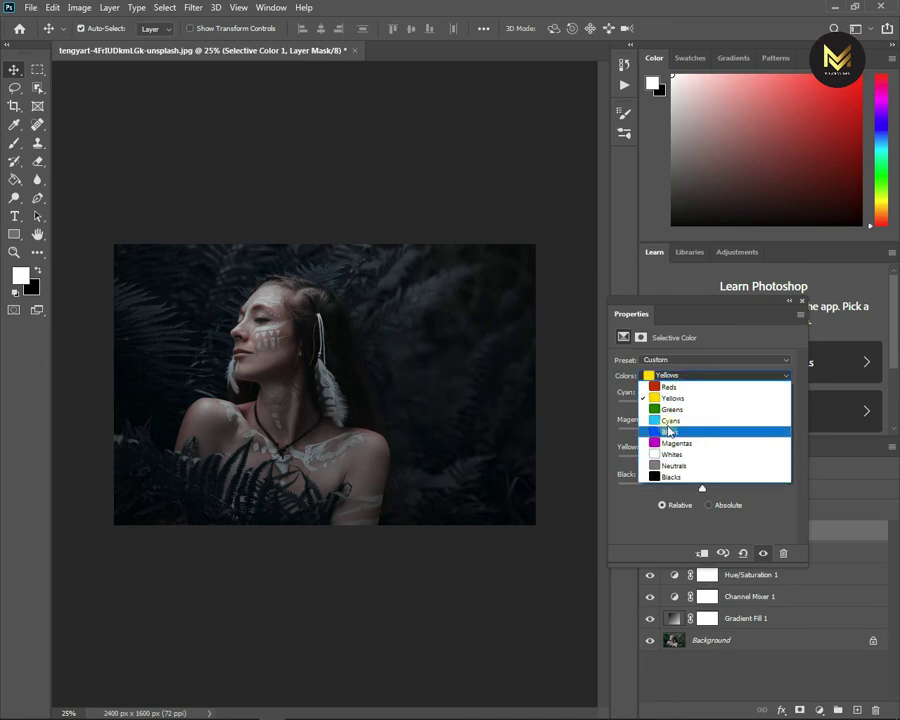
{"action": "left_click", "coordinate": [672, 388]}
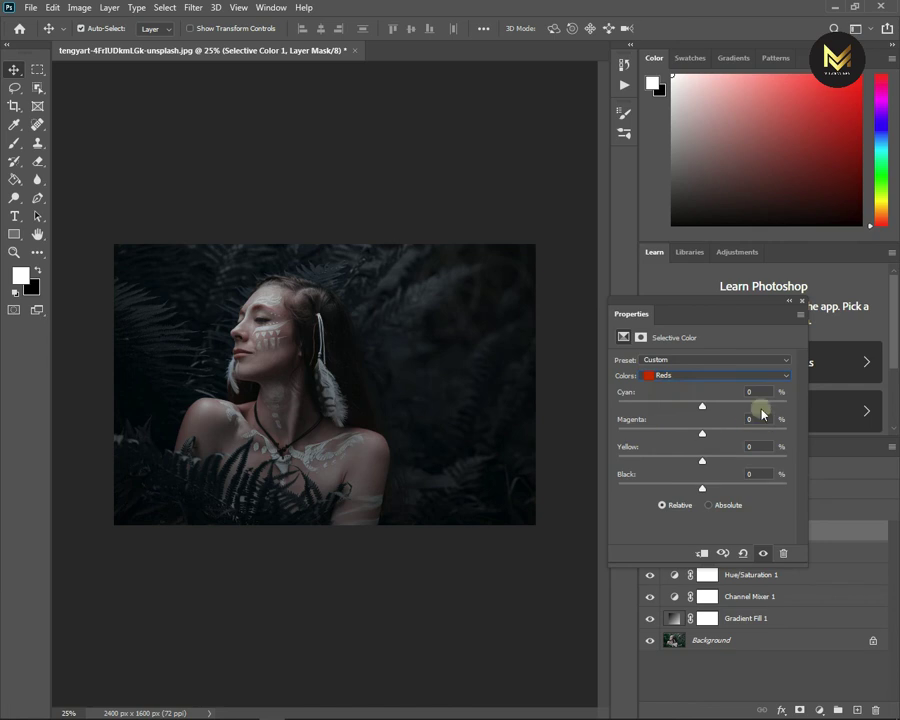
{"action": "left_click", "coordinate": [757, 391]}
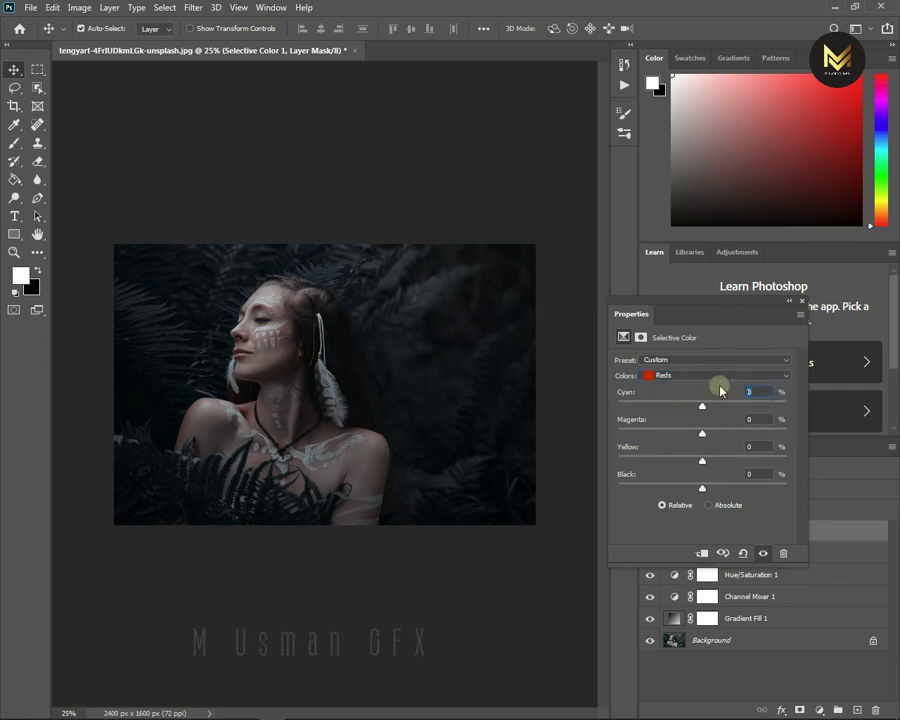
{"action": "key", "text": "BackSpace"}
{"action": "type", "text": "-32"}
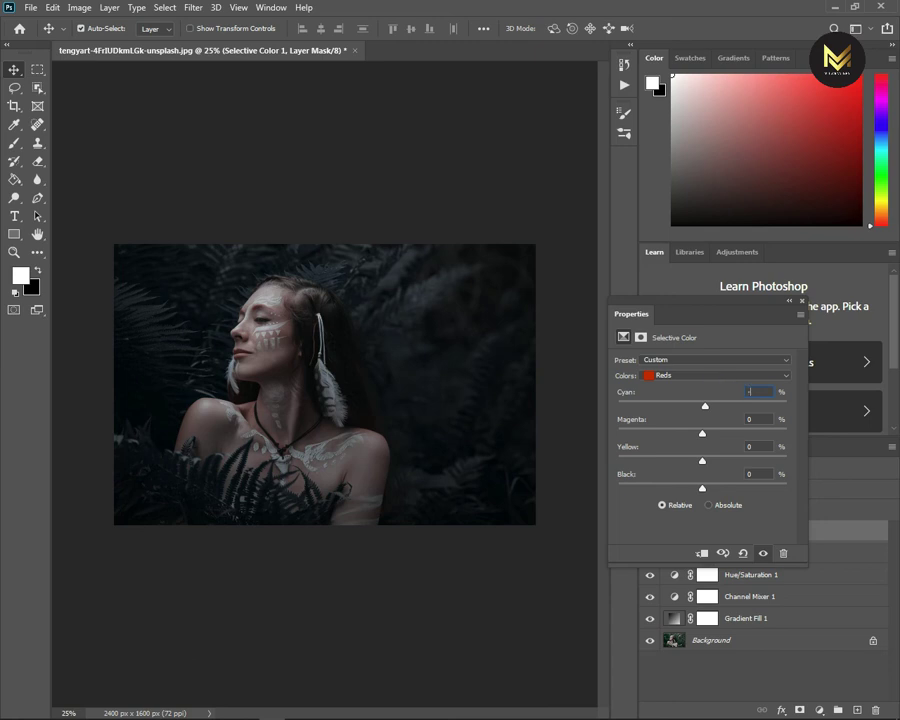
{"action": "left_click", "coordinate": [760, 446]}
{"action": "type", "text": "31"}
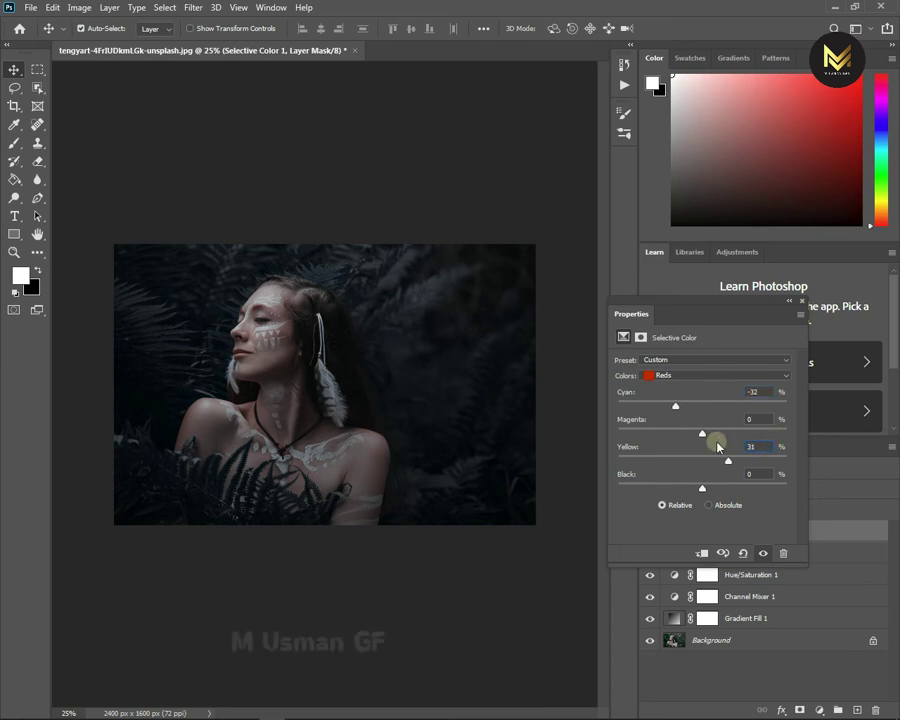
{"action": "left_click", "coordinate": [802, 303]}
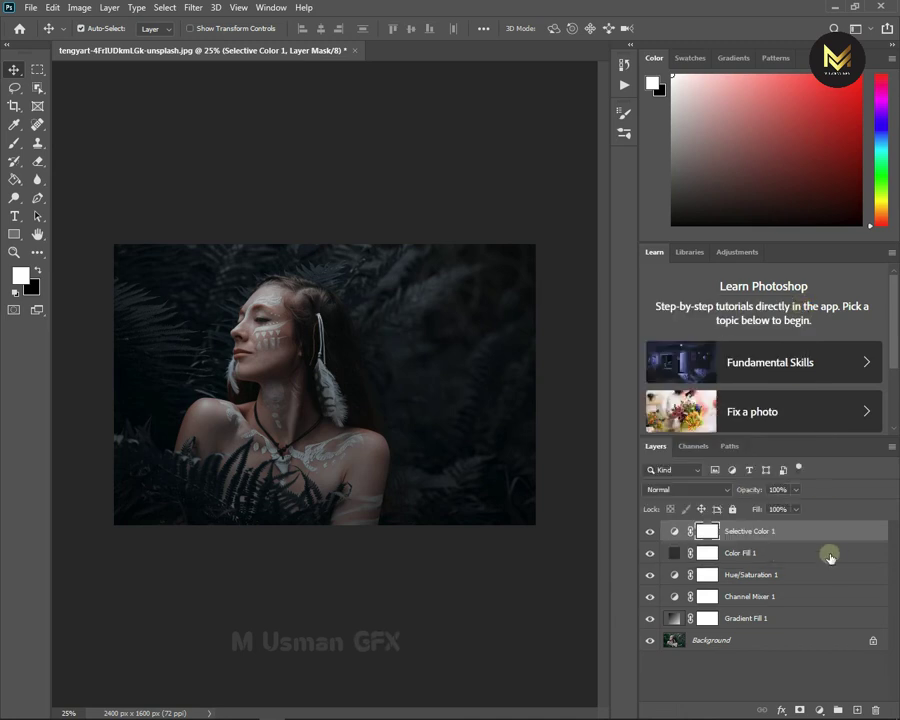
{"action": "left_click", "coordinate": [820, 710]}
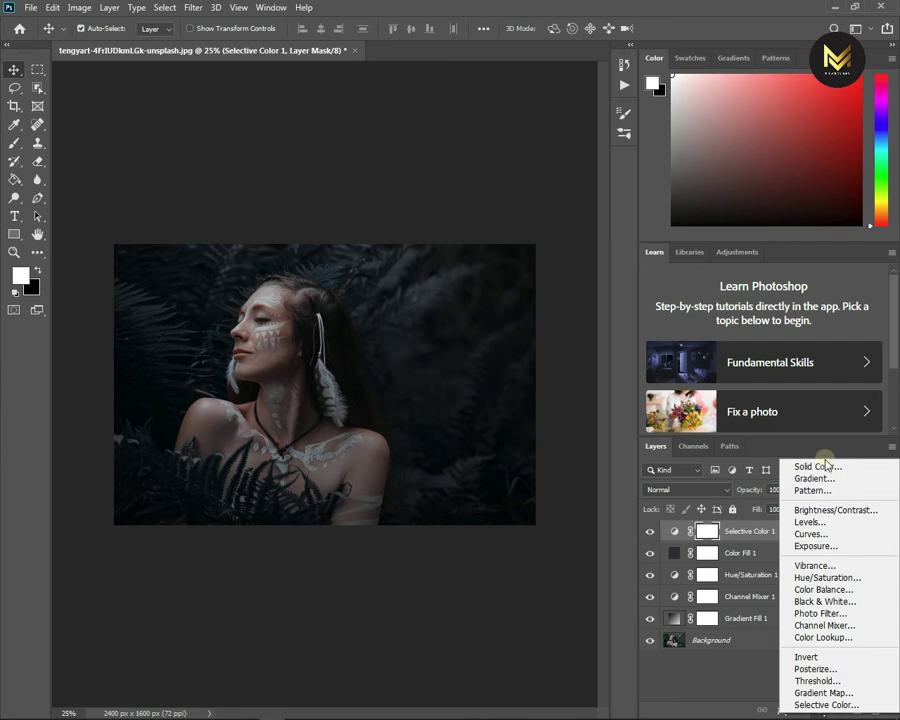
Add a Brightness/Contrast layer and settle its brightness at 42
{"action": "left_click", "coordinate": [818, 511]}
{"action": "left_click", "coordinate": [777, 385]}
{"action": "type", "text": "30"}
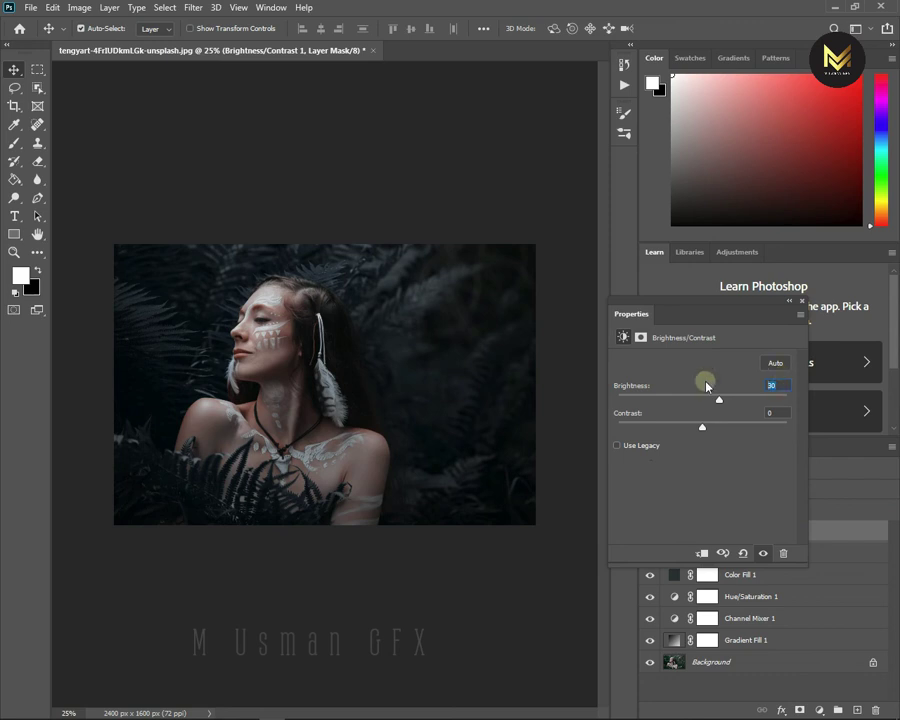
{"action": "type", "text": "40"}
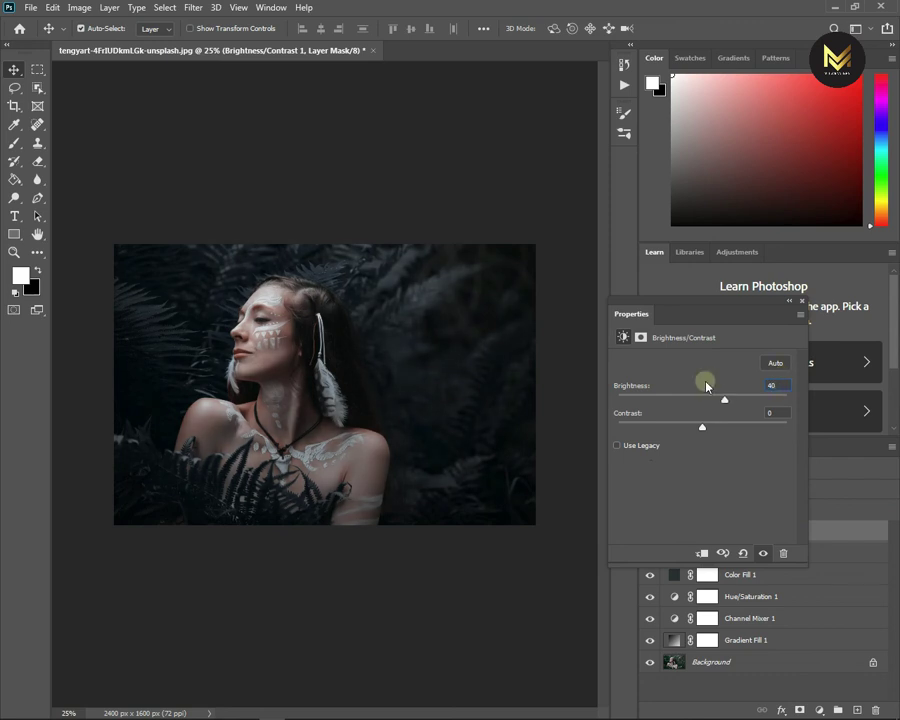
{"action": "left_click", "coordinate": [777, 412]}
{"action": "type", "text": "30"}
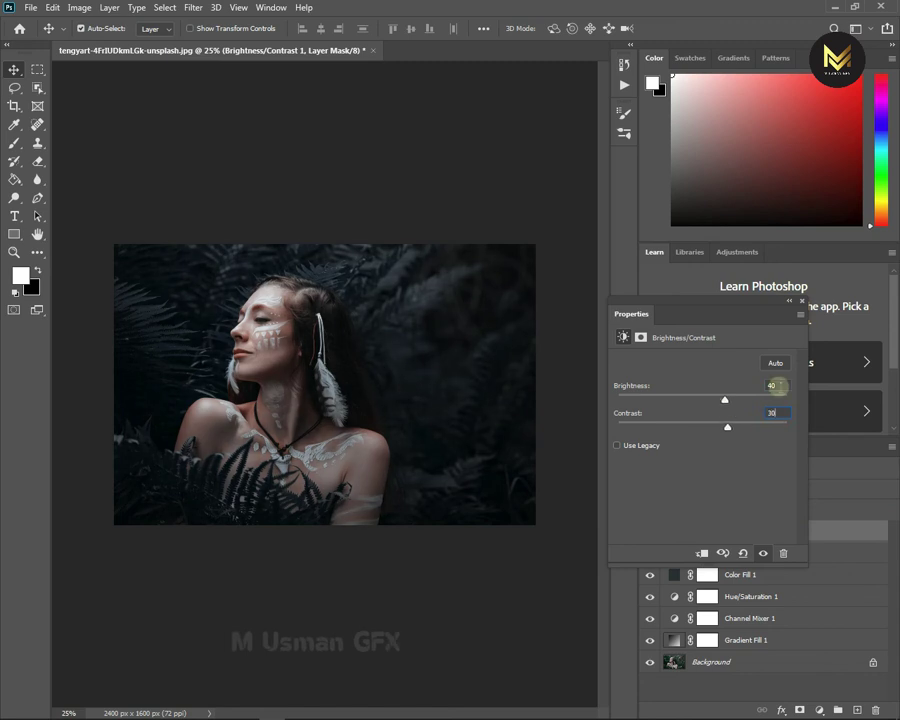
{"action": "left_click", "coordinate": [778, 385]}
{"action": "type", "text": "50"}
{"action": "key", "text": "Return"}
{"action": "type", "text": "45"}
{"action": "key", "text": "Return"}
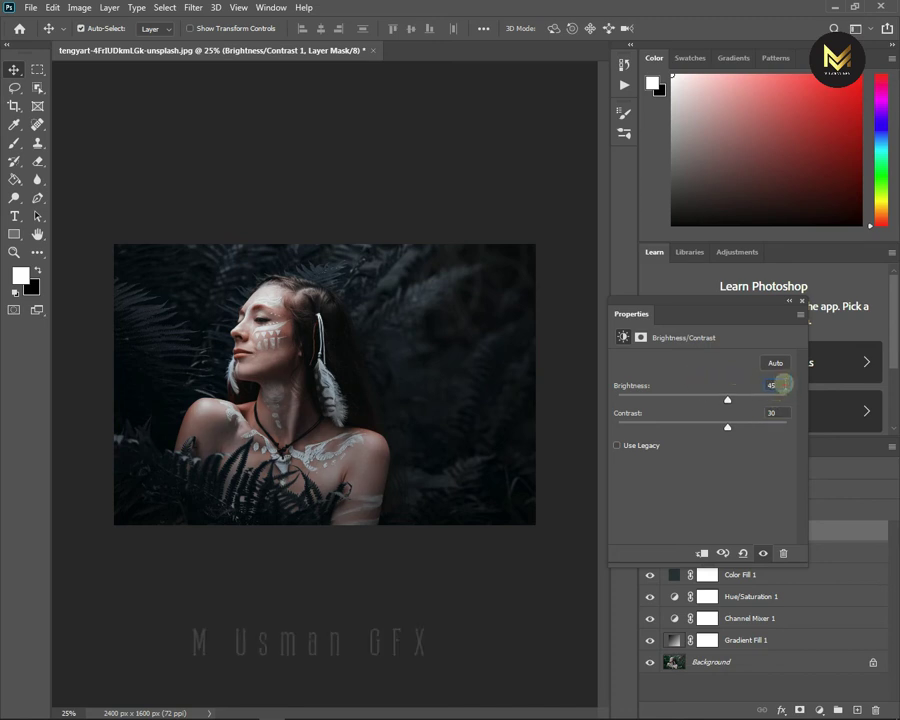
{"action": "type", "text": "42"}
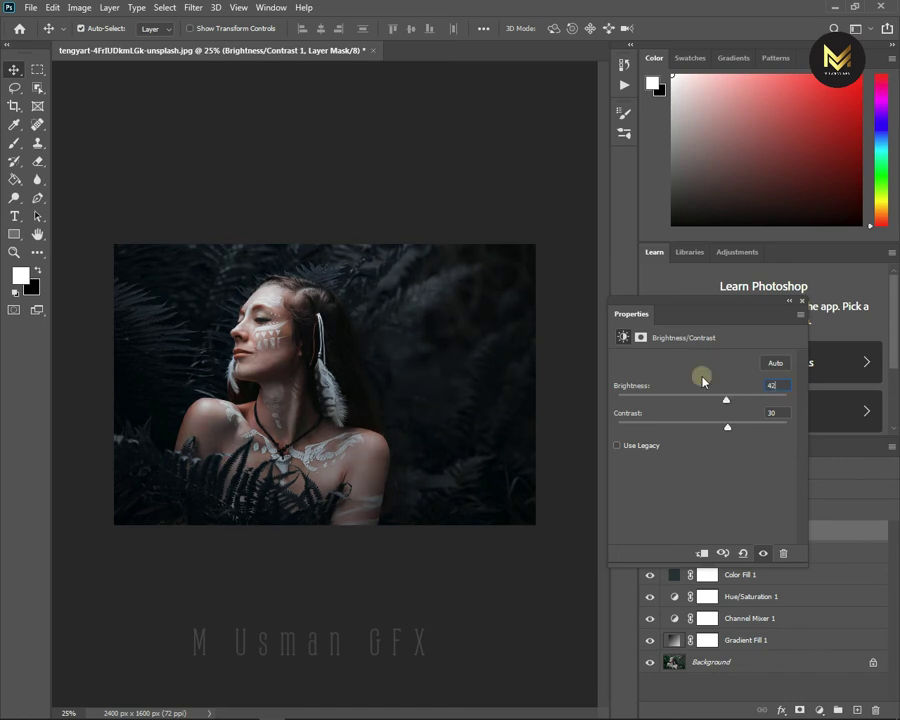
{"action": "key", "text": "Return"}
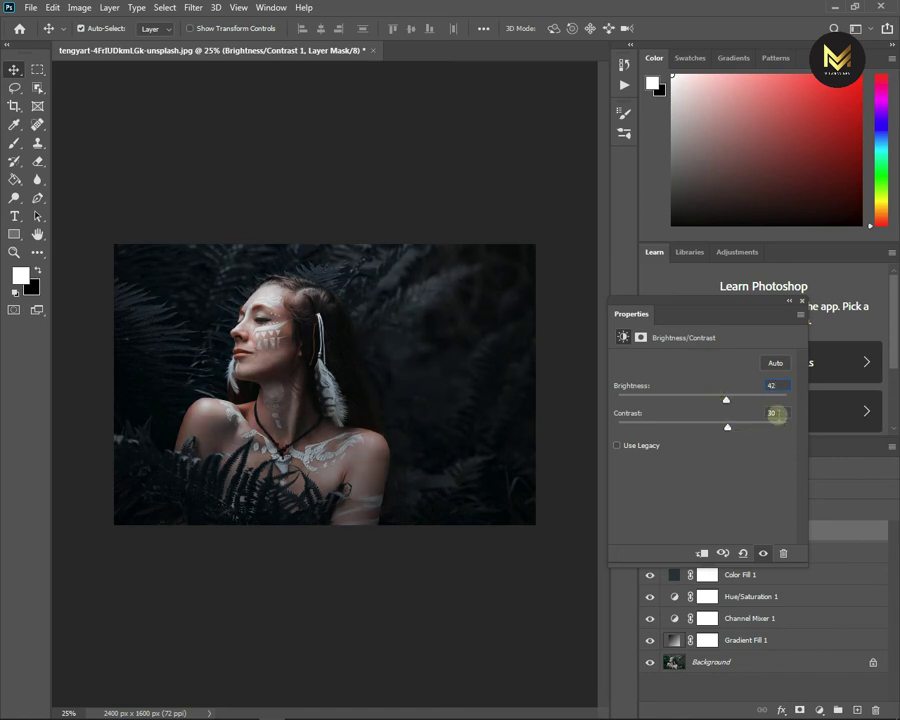
Adjust the contrast slider to 24
{"action": "left_click_drag", "start_coordinate": [728, 427], "coordinate": [710, 430]}
{"action": "left_click_drag", "start_coordinate": [706, 430], "coordinate": [722, 433]}
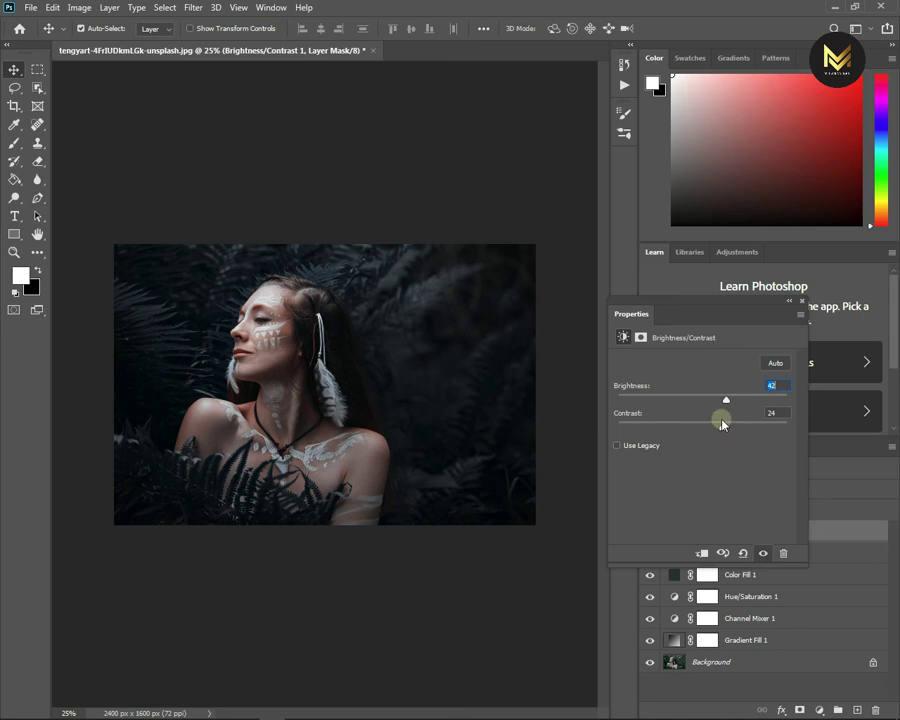
{"action": "left_click", "coordinate": [803, 303]}
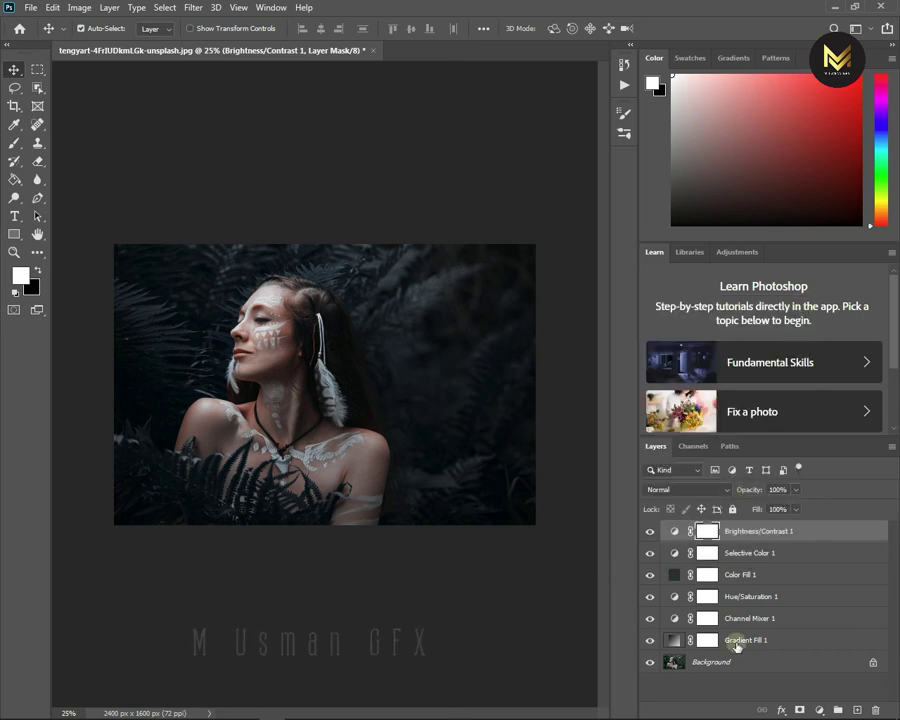
Retune Hue/Saturation 1 Reds to hue -3 and saturation +37
{"action": "double_click", "coordinate": [674, 596]}
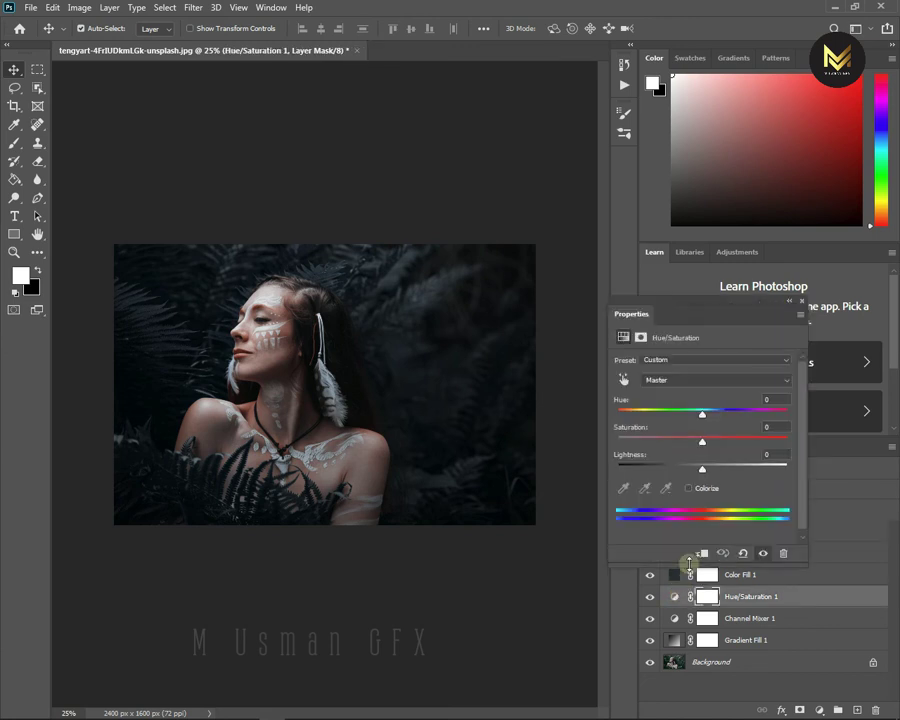
{"action": "left_click", "coordinate": [686, 382]}
{"action": "key", "text": "alt+3"}
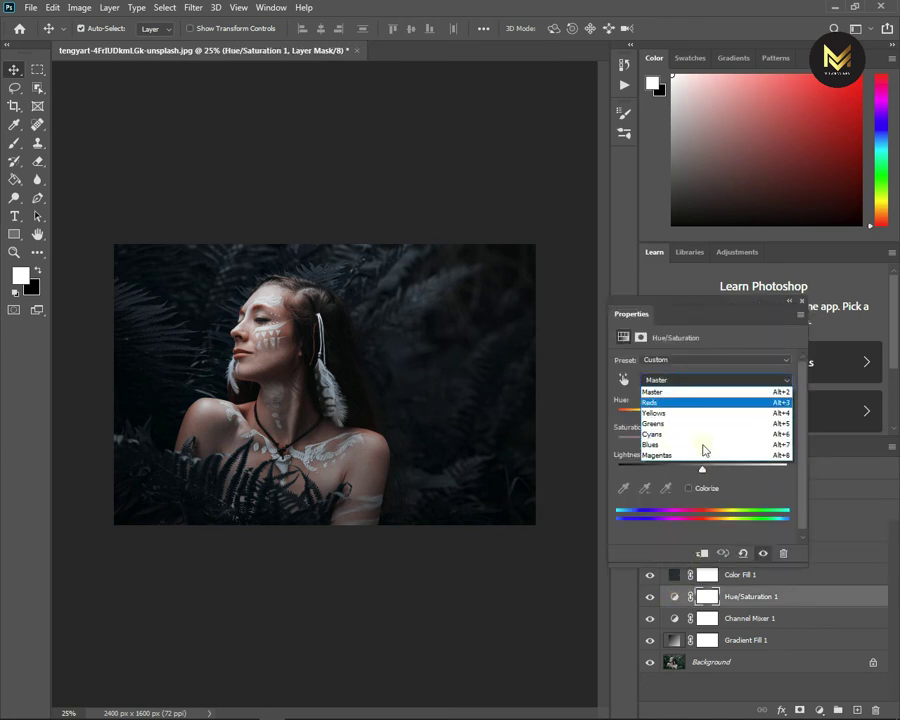
{"action": "mouse_move", "coordinate": [718, 452]}
{"action": "left_mouse_down"}
{"action": "mouse_move", "coordinate": [749, 446]}
{"action": "mouse_move", "coordinate": [733, 447]}
{"action": "left_mouse_up"}
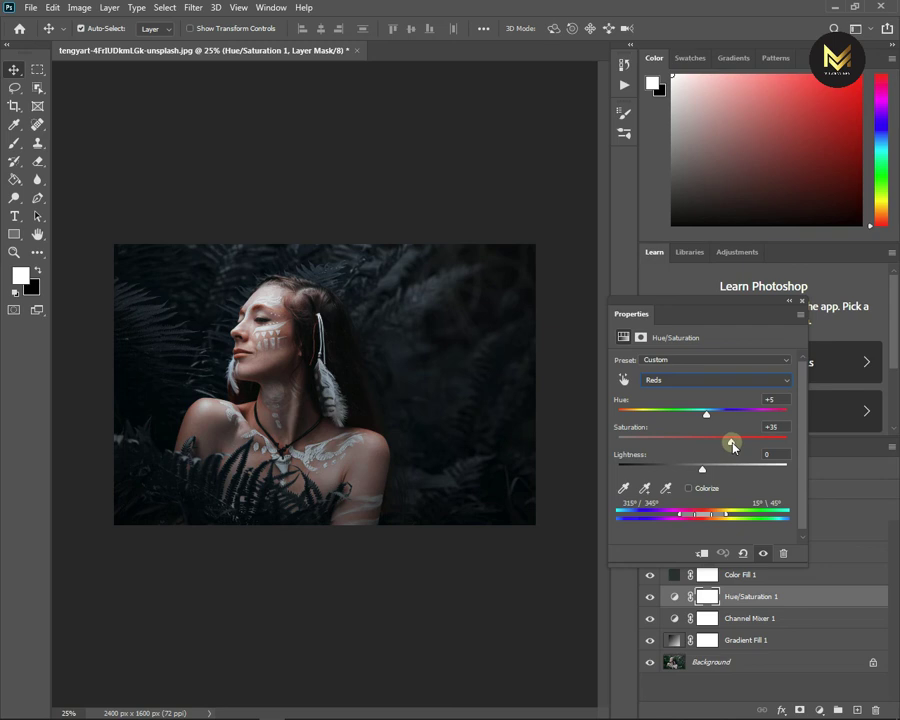
{"action": "left_click_drag", "start_coordinate": [735, 446], "coordinate": [736, 445]}
{"action": "left_click_drag", "start_coordinate": [698, 408], "coordinate": [698, 418]}
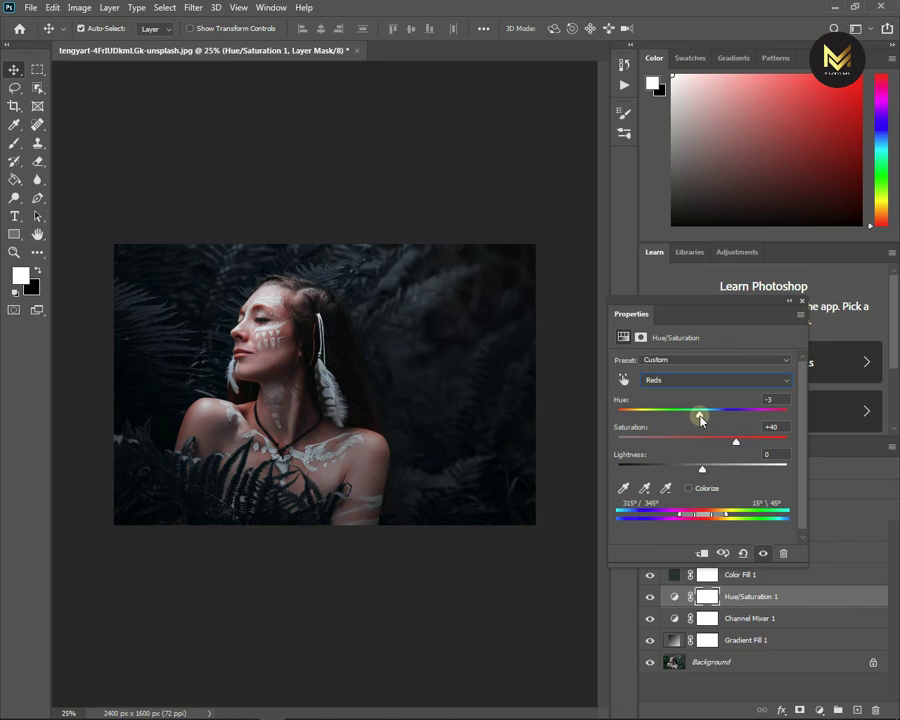
{"action": "mouse_move", "coordinate": [701, 420]}
{"action": "left_mouse_down"}
{"action": "mouse_move", "coordinate": [674, 419]}
{"action": "mouse_move", "coordinate": [699, 420]}
{"action": "left_mouse_up"}
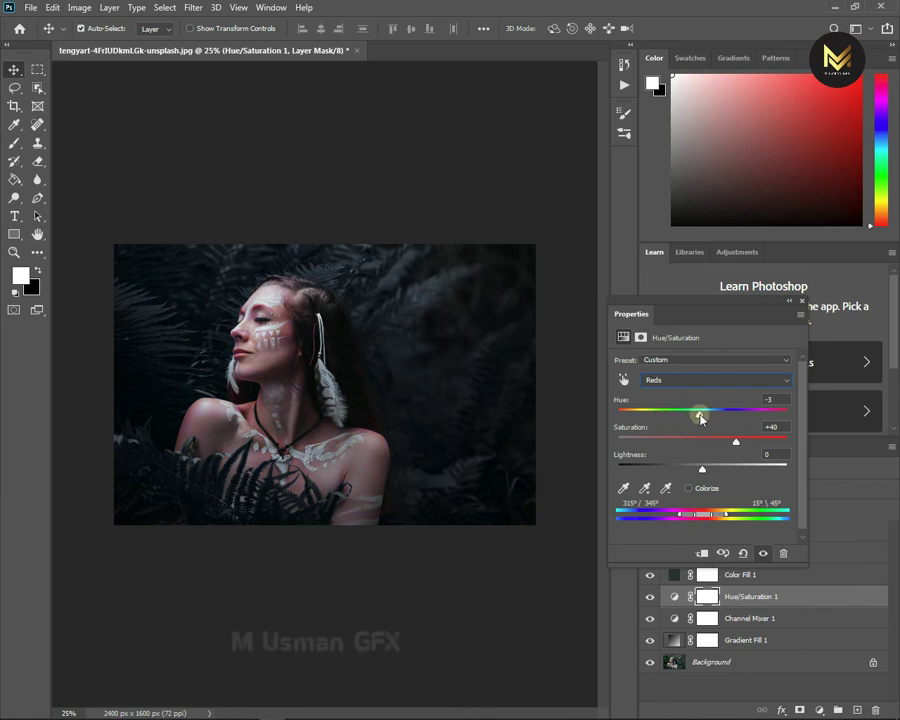
{"action": "left_click_drag", "start_coordinate": [735, 445], "coordinate": [735, 449]}
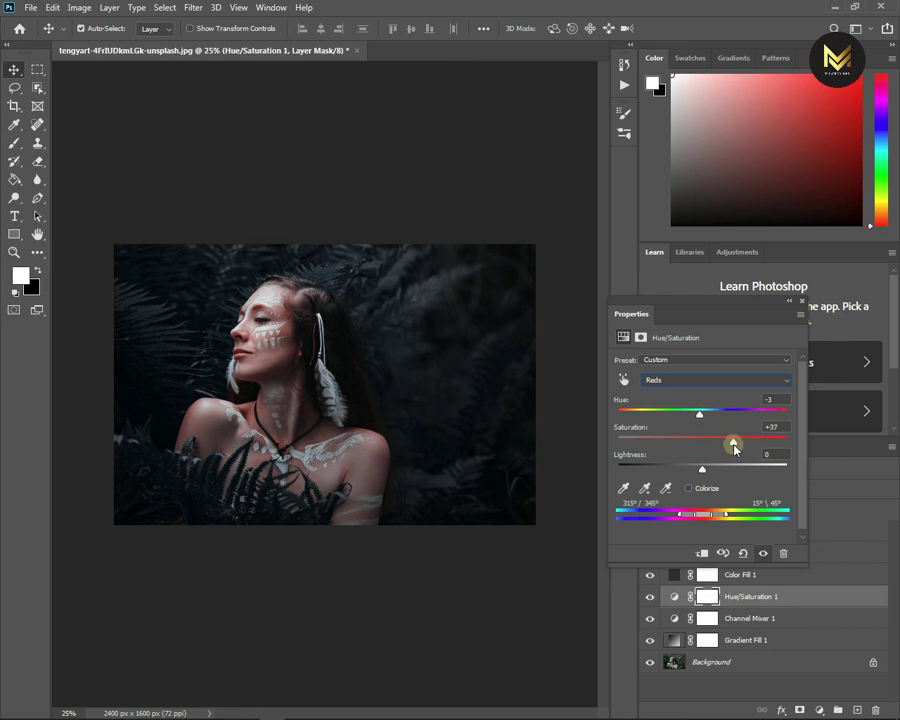
{"action": "left_click", "coordinate": [803, 306]}
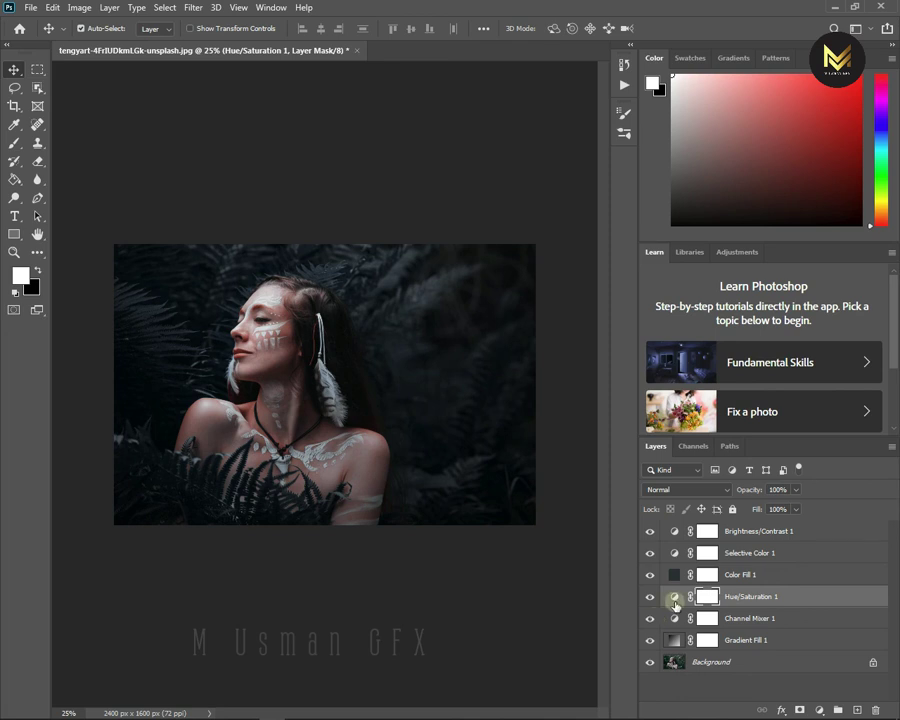
Group the six adjustment layers into a group named 'Effect'
{"action": "left_click", "coordinate": [787, 533]}
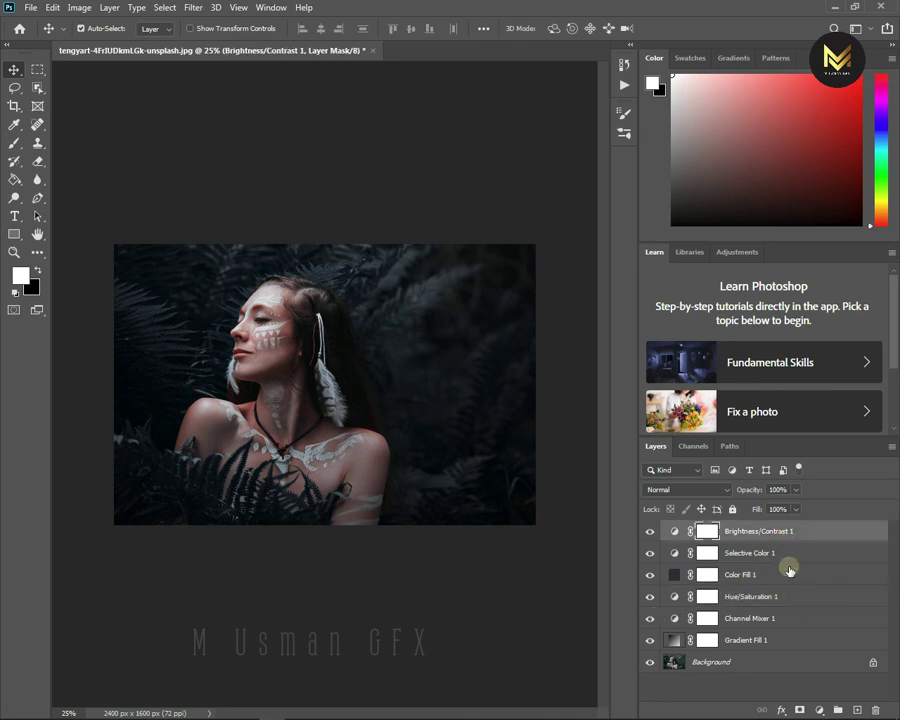
{"action": "left_click", "coordinate": [790, 641], "text": "shift"}
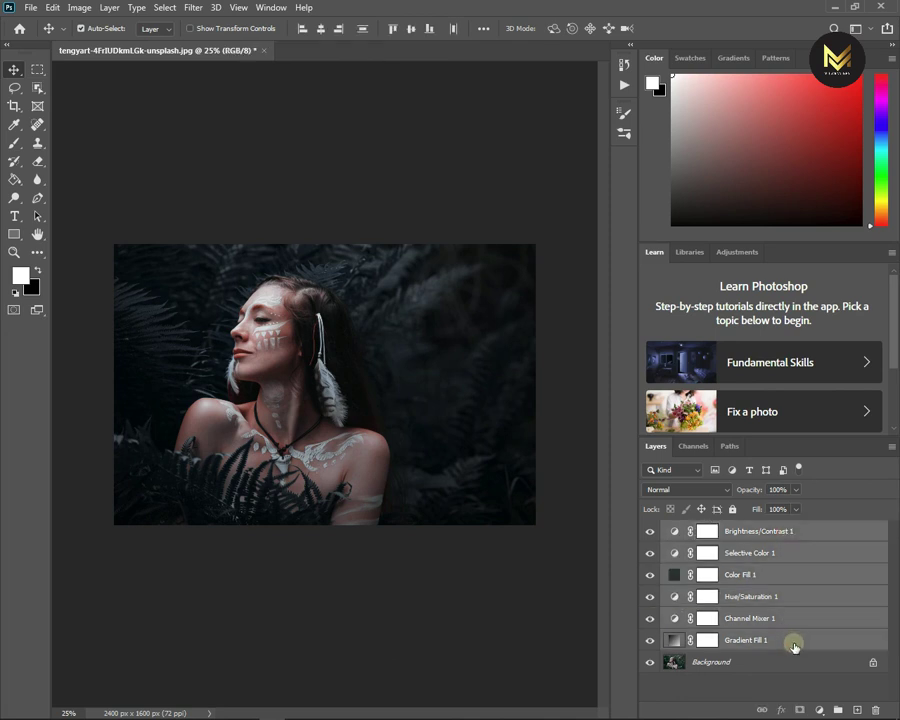
{"action": "left_click", "coordinate": [837, 709]}
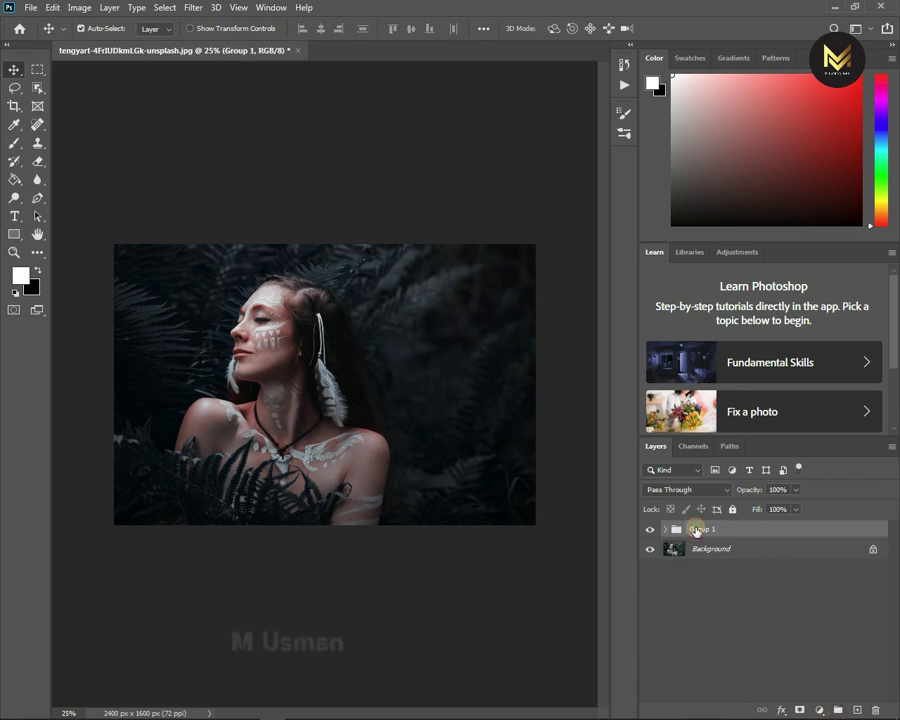
{"action": "double_click", "coordinate": [697, 529]}
{"action": "type", "text": "Effect"}
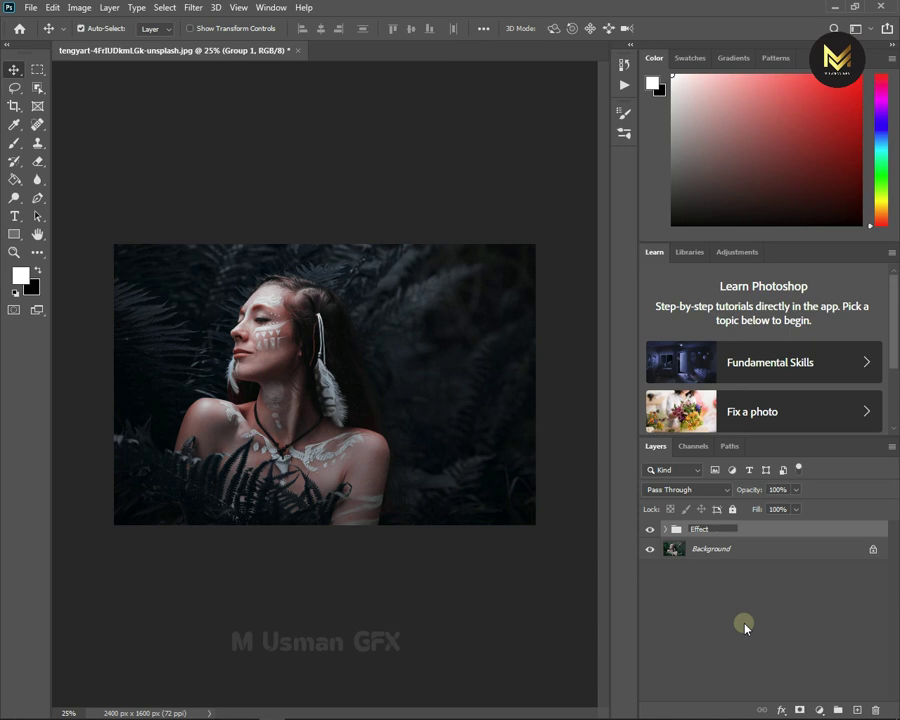
{"action": "key", "text": "Return"}
Unlock the background photo and place it in a collapsed group named 'Model'
{"action": "left_click", "coordinate": [875, 550]}
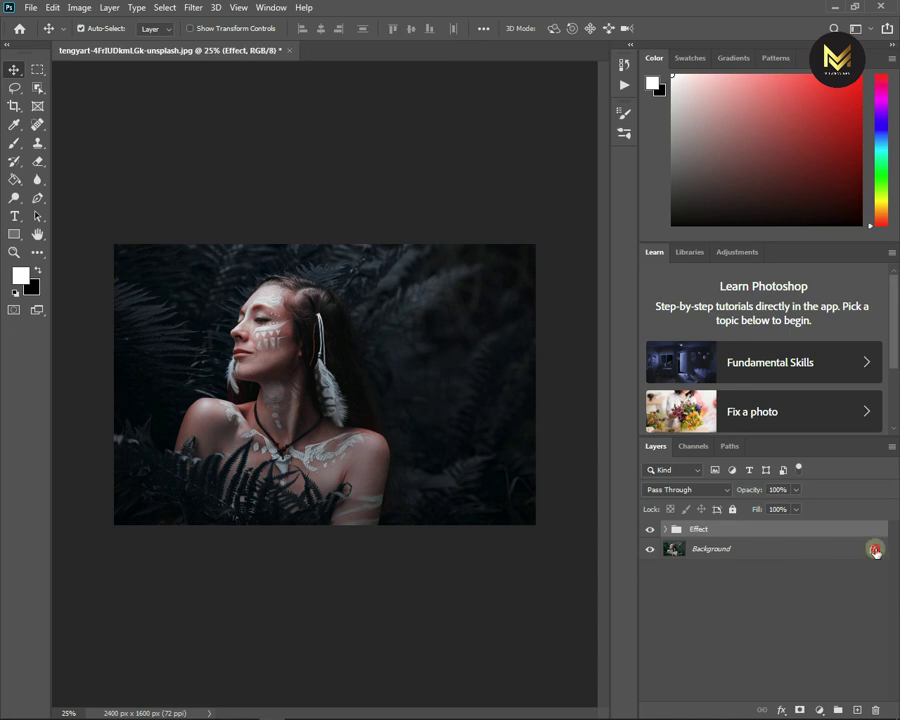
{"action": "left_click", "coordinate": [817, 556]}
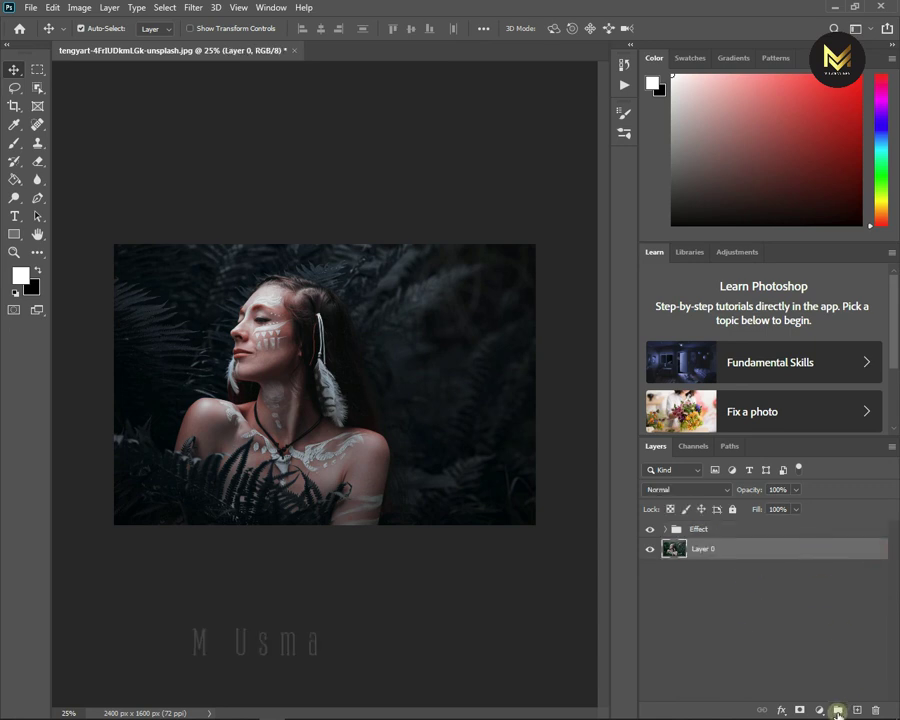
{"action": "left_click", "coordinate": [838, 711]}
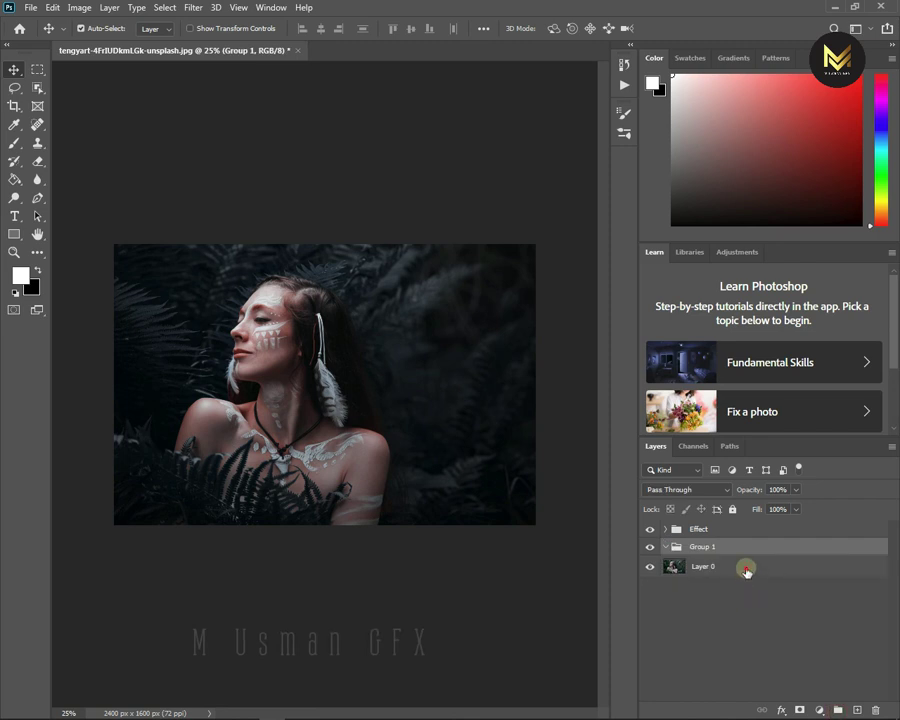
{"action": "left_click_drag", "start_coordinate": [748, 568], "coordinate": [746, 546]}
{"action": "double_click", "coordinate": [703, 546]}
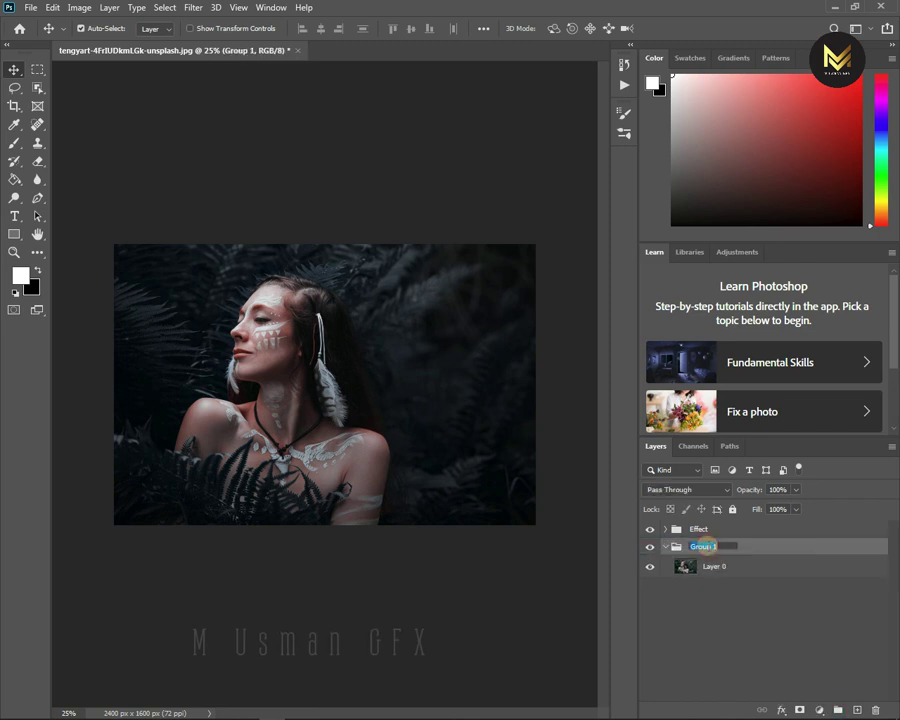
{"action": "type", "text": "Model"}
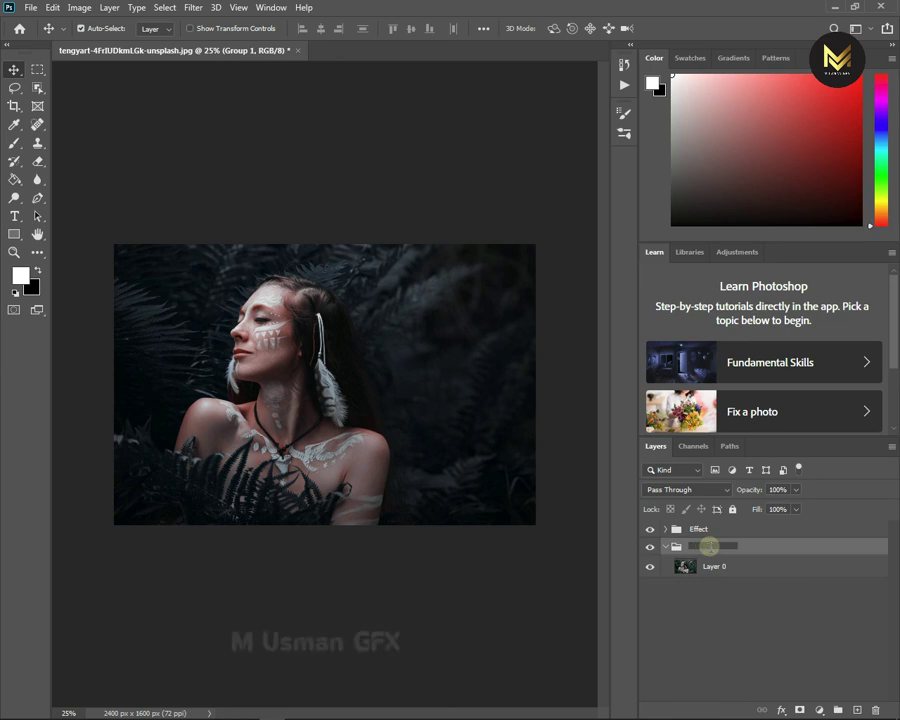
{"action": "type", "text": "Model"}
{"action": "key", "text": "Return"}
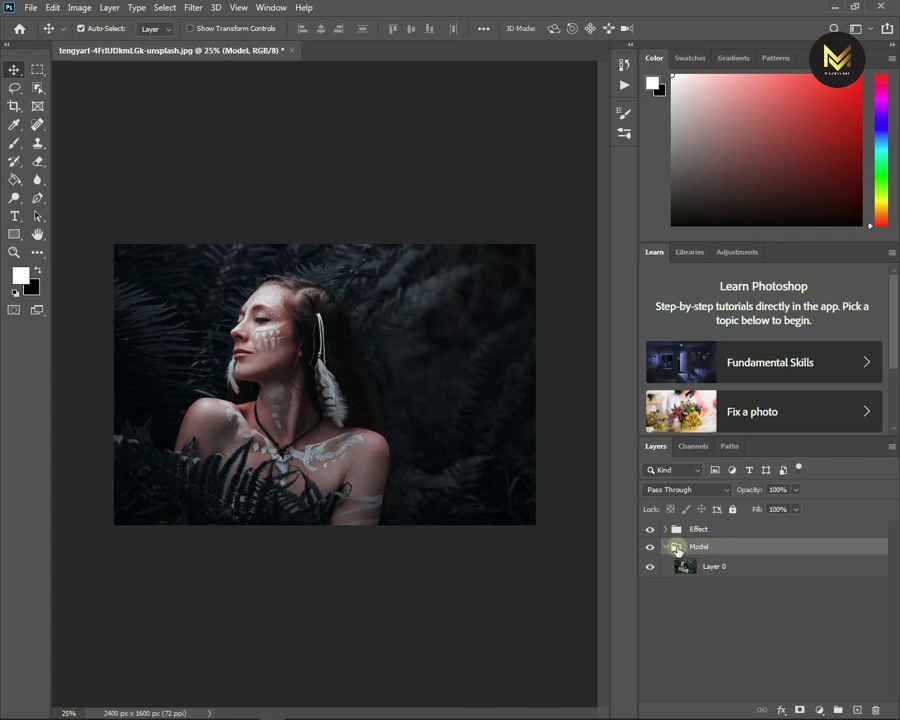
{"action": "left_click", "coordinate": [664, 547]}
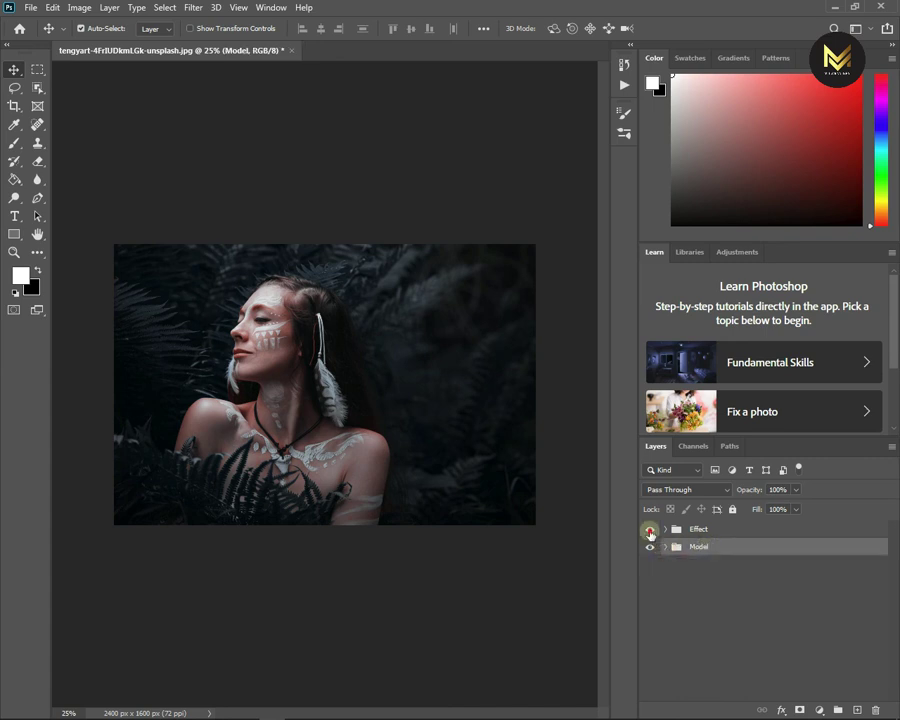
{"action": "left_click", "coordinate": [650, 529]}
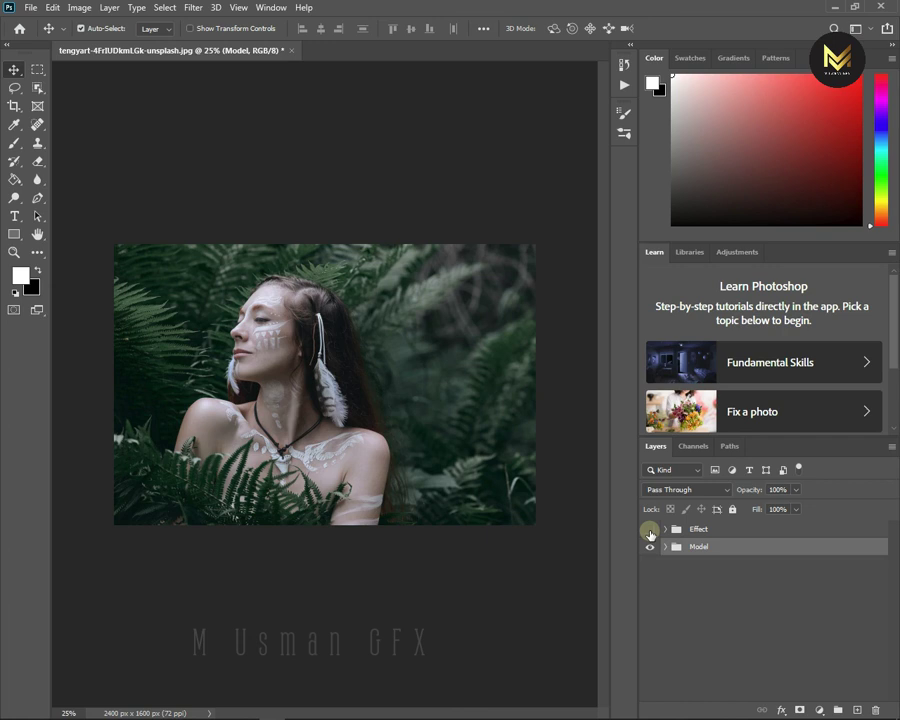
{"action": "left_click", "coordinate": [650, 532]}
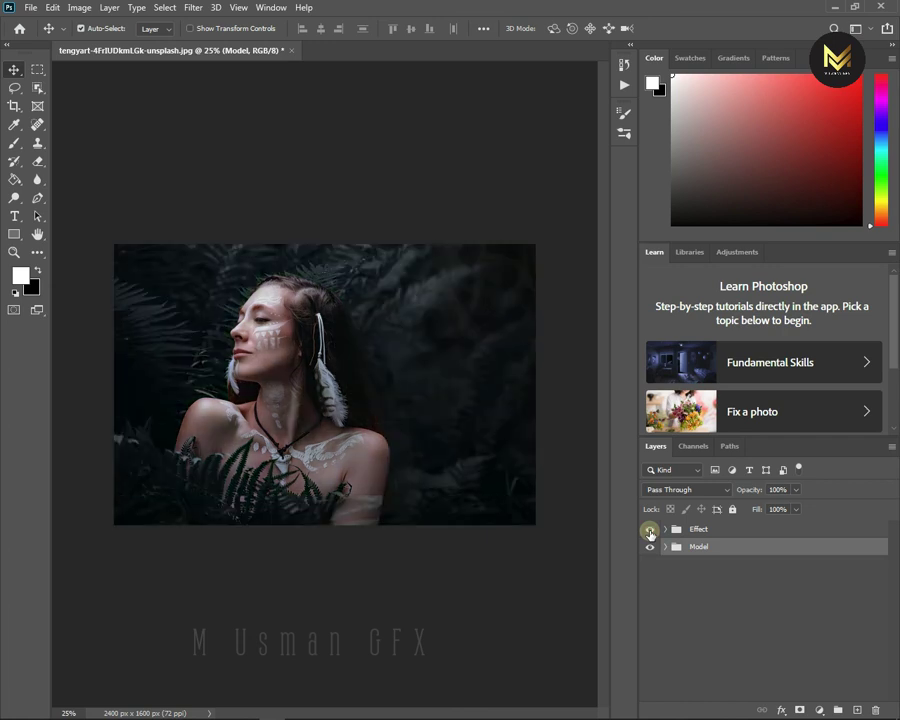